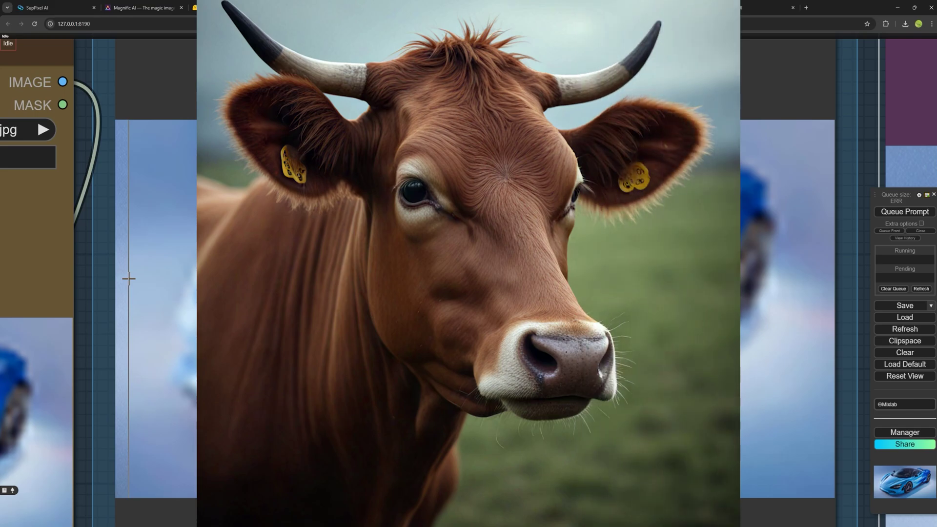
# - Leave the ComfyUI cow upscale comparison and show the SupPixel AI homepage tab
pyautogui.click(51, 6)
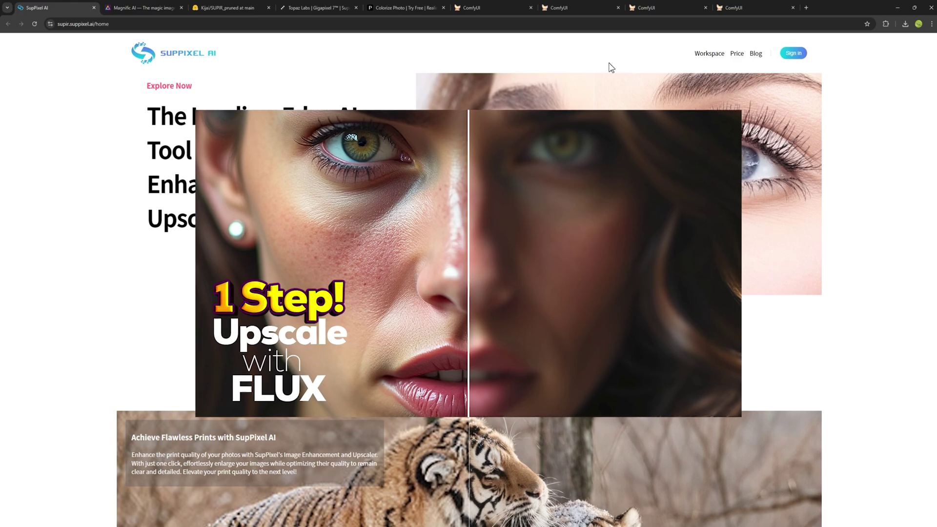
# - Open the blonde portrait Image Comparer workflow and zoom into the woman's face
pyautogui.click(571, 9)
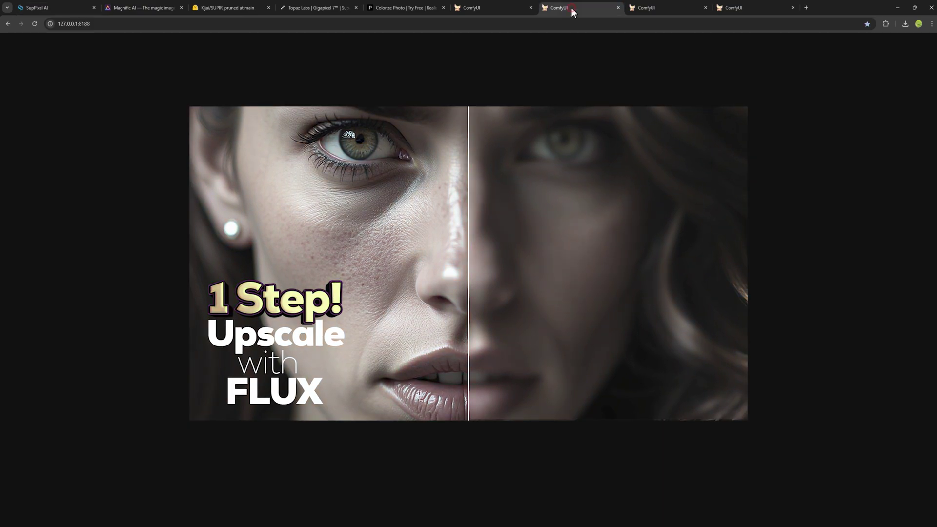
pyautogui.click(657, 9)
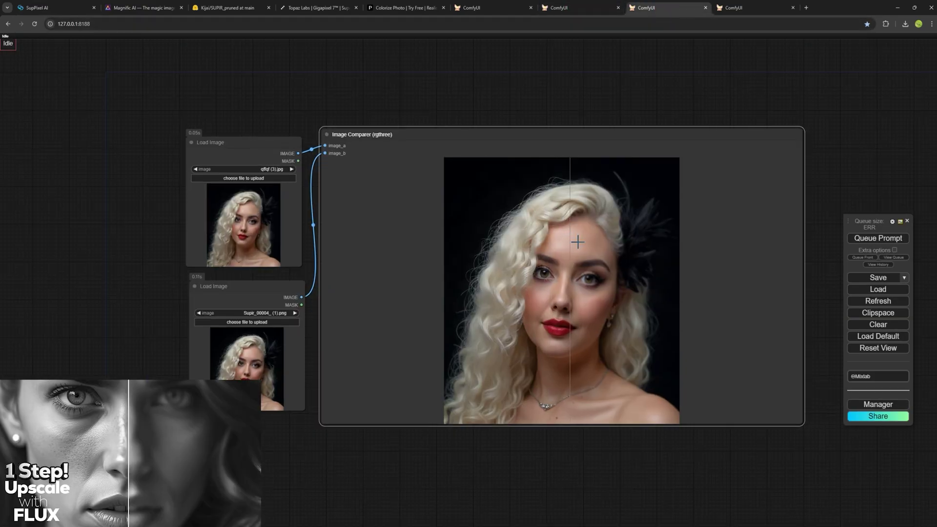
pyautogui.scroll(6, 577, 242)
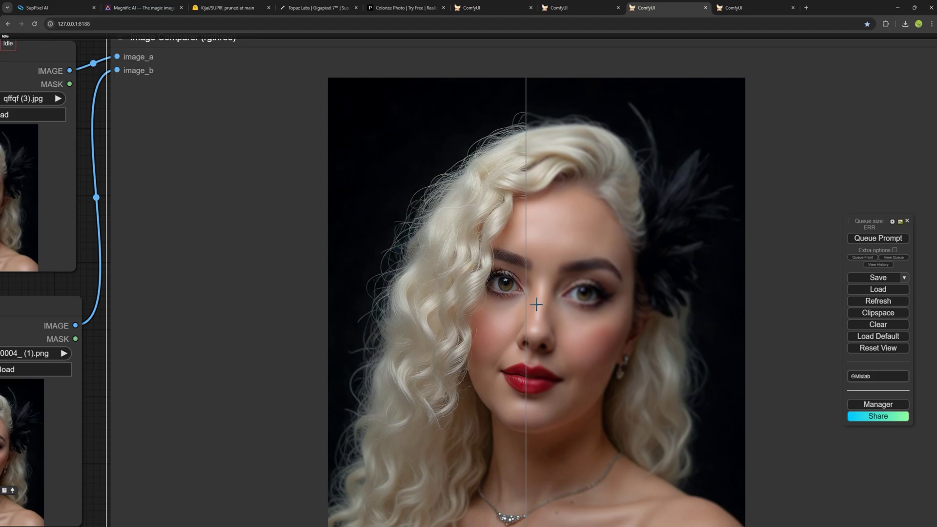
pyautogui.scroll(2, 661, 313)
pyautogui.scroll(5, 661, 313)
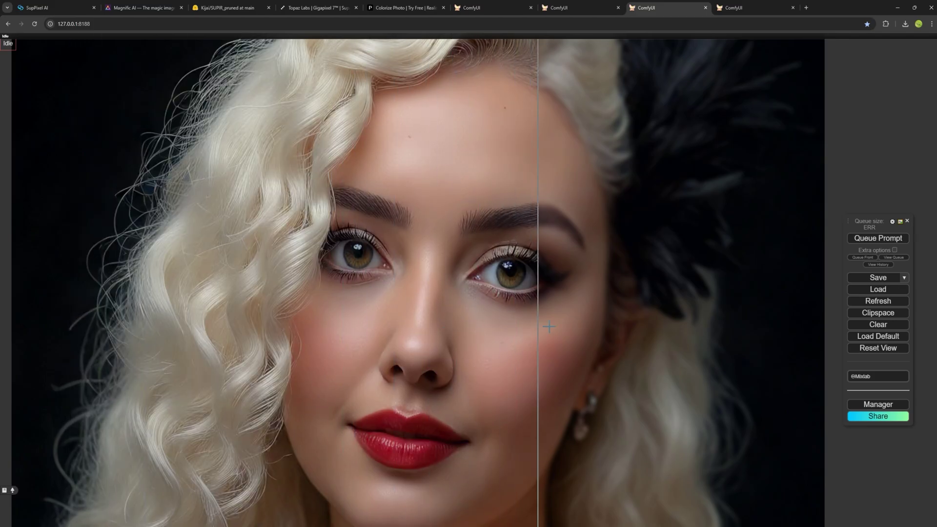
# - Zoom into the cow's original versus Supir_00018_.png comparison, then return to SupPixel AI
pyautogui.click(725, 8)
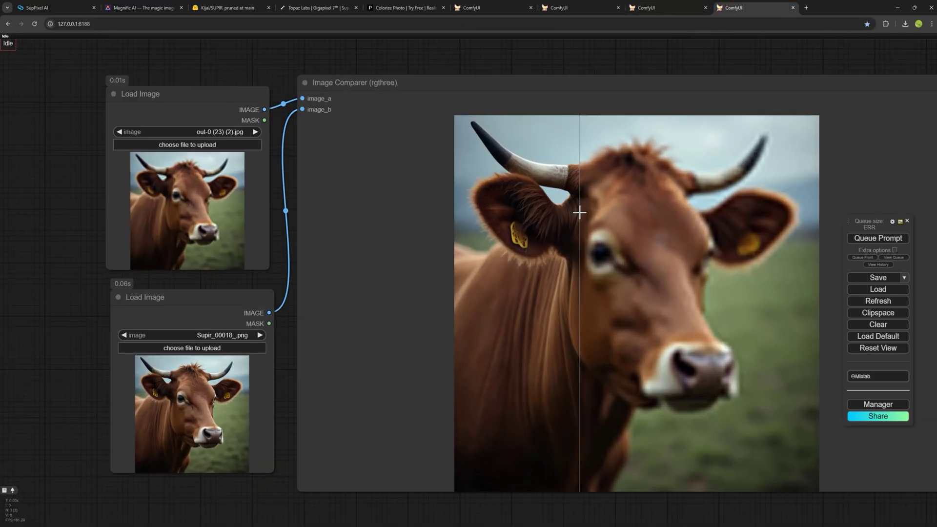
pyautogui.scroll(3, 580, 213)
pyautogui.scroll(3, 688, 203)
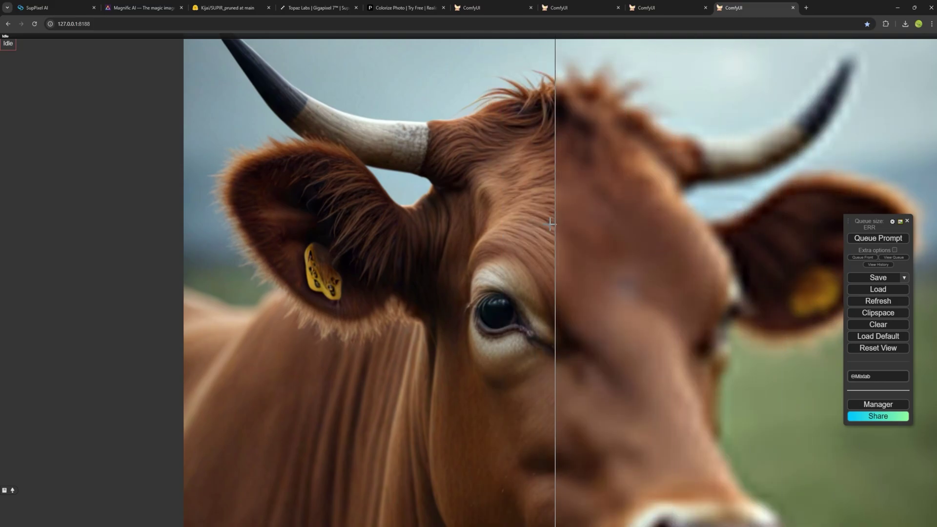
pyautogui.click(61, 7)
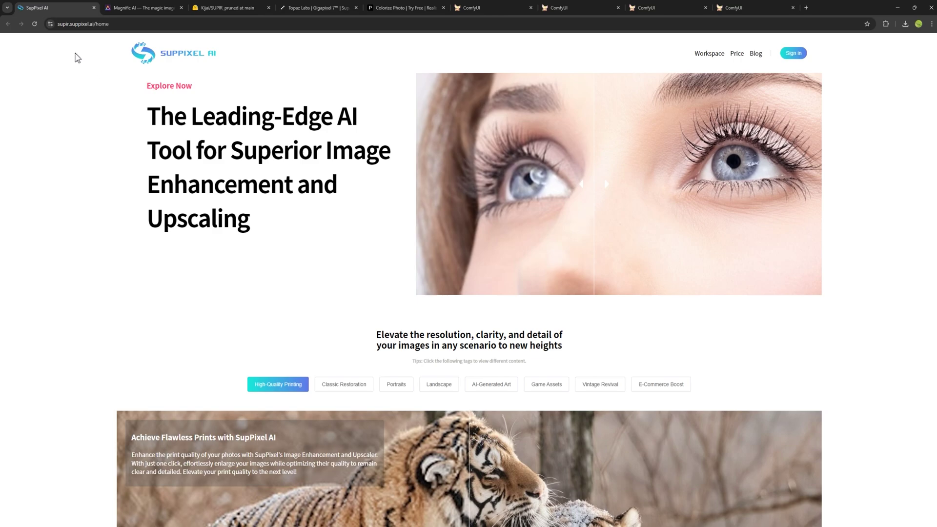
# - Compare the SupPixel AI homepage's eye and whiteboard samples by sweeping their before/after sliders
pyautogui.click(116, 24)
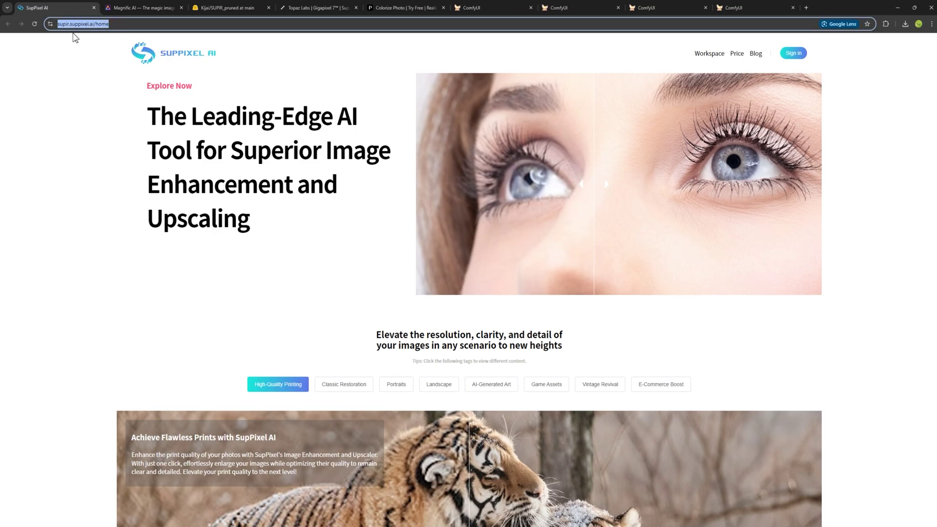
pyautogui.moveTo(600, 189); pyautogui.dragTo(544, 189)
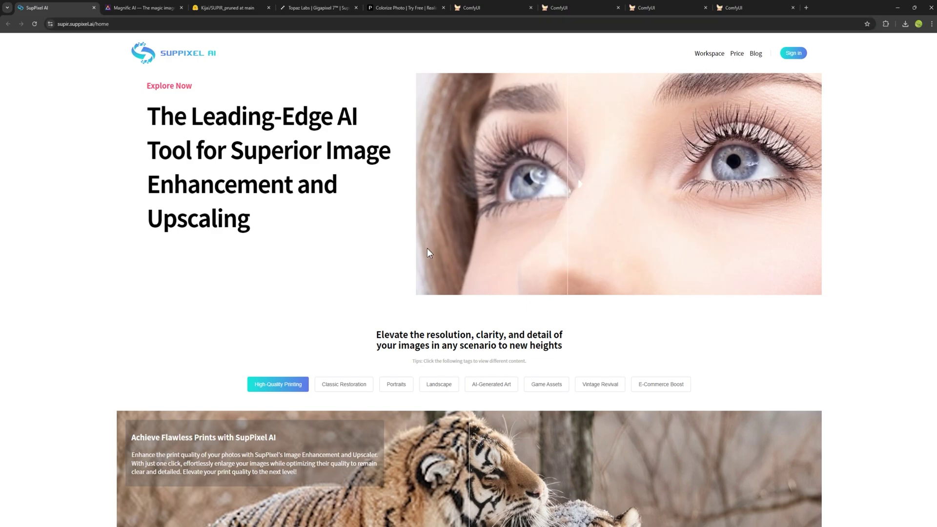
pyautogui.scroll(-5, 450, 283)
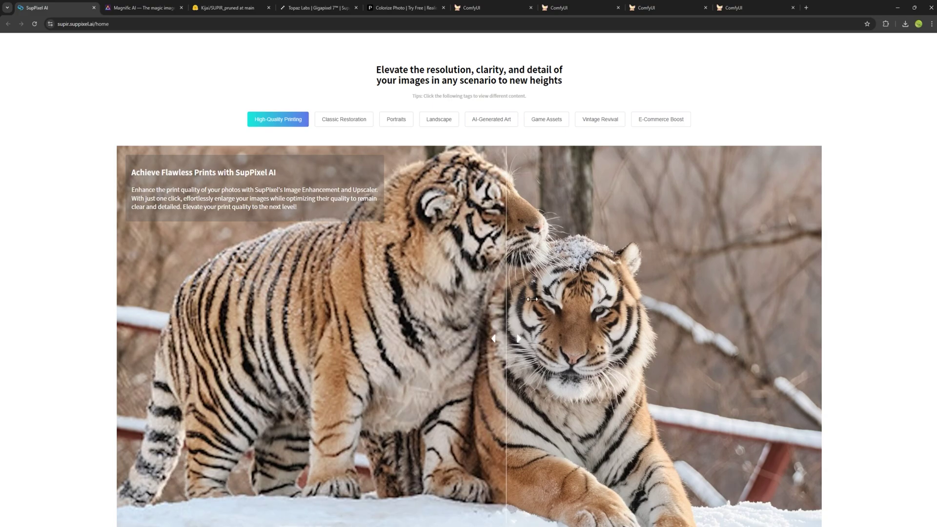
pyautogui.scroll(-4, 872, 322)
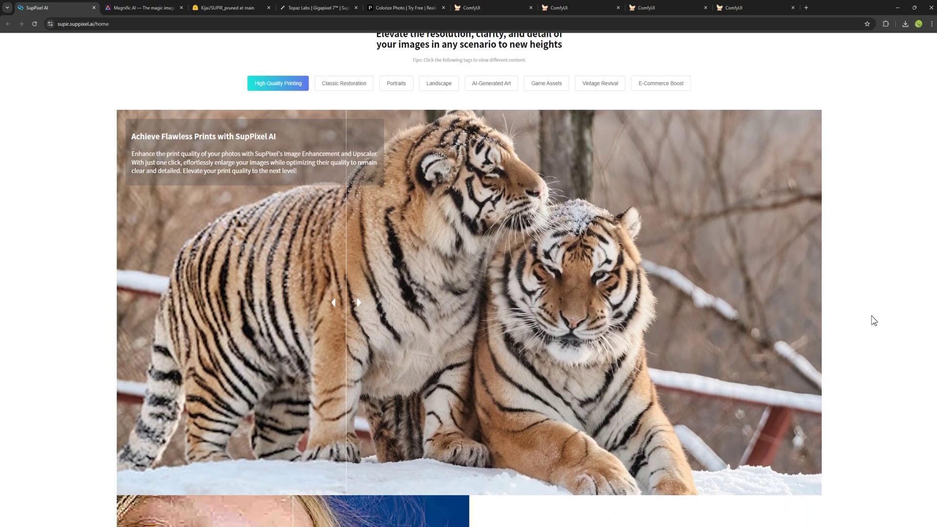
pyautogui.scroll(-3, 873, 330)
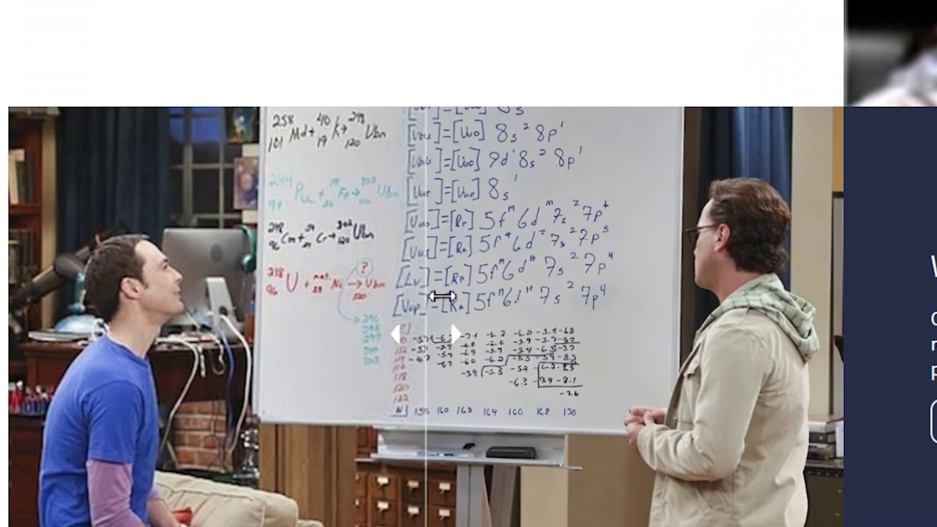
pyautogui.moveTo(442, 296); pyautogui.dragTo(513, 265)
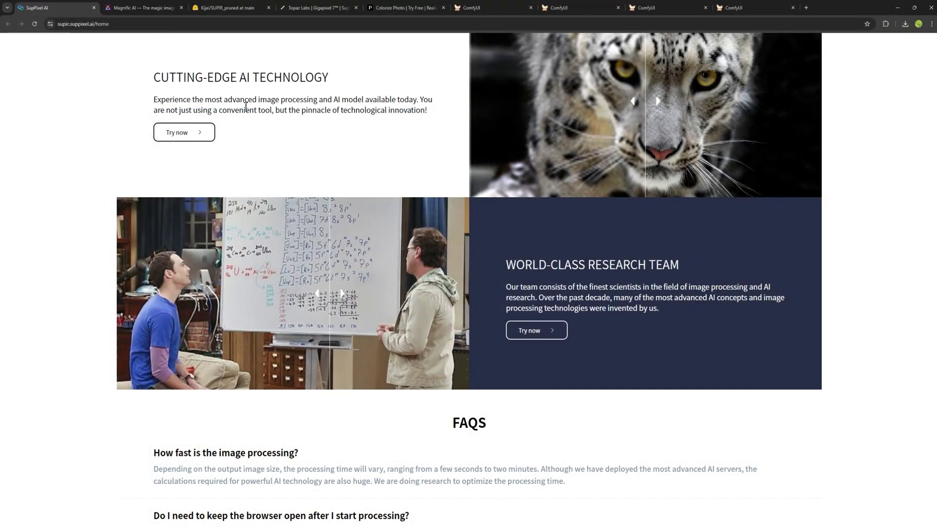
# - Sweep the Magnific AI foliage before/after slider both ways, then move to Topaz Gigapixel
pyautogui.click(149, 13)
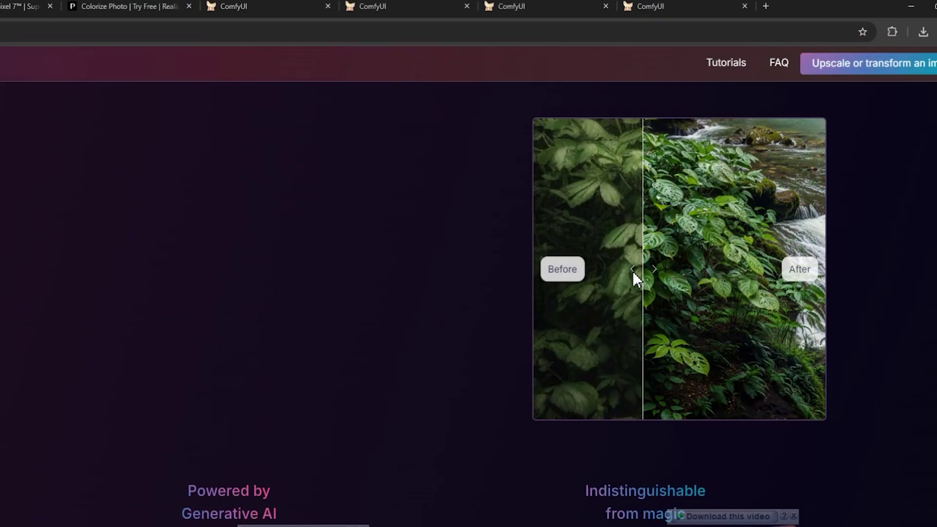
pyautogui.moveTo(633, 273); pyautogui.dragTo(615, 308)
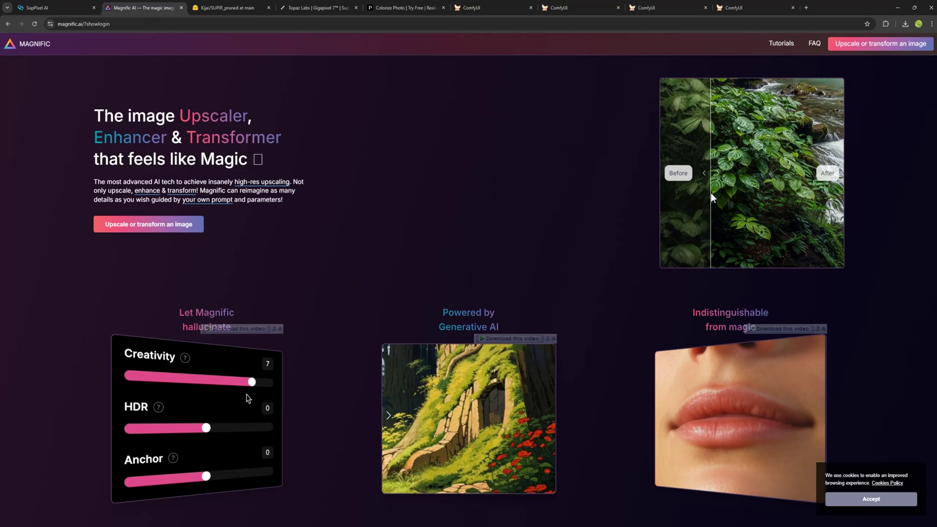
pyautogui.moveTo(712, 197); pyautogui.dragTo(758, 201)
pyautogui.scroll(-4, 759, 205)
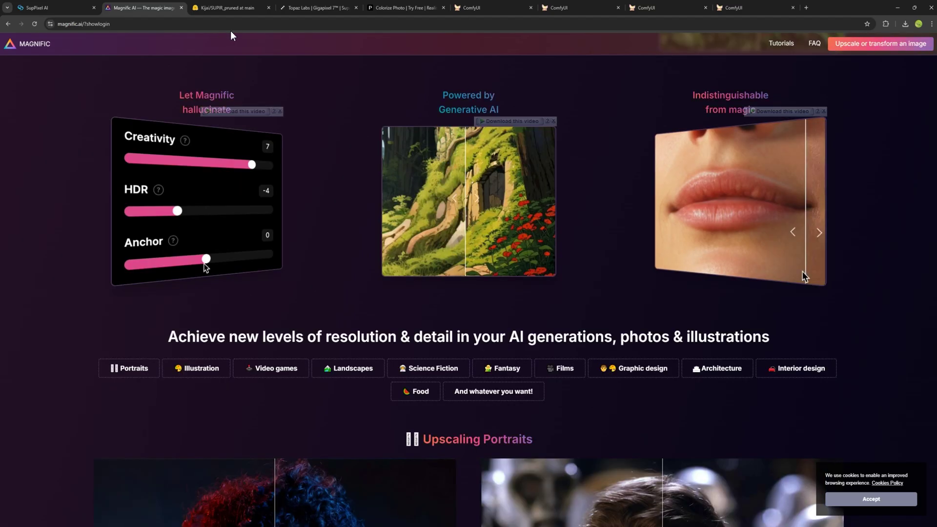
pyautogui.click(313, 7)
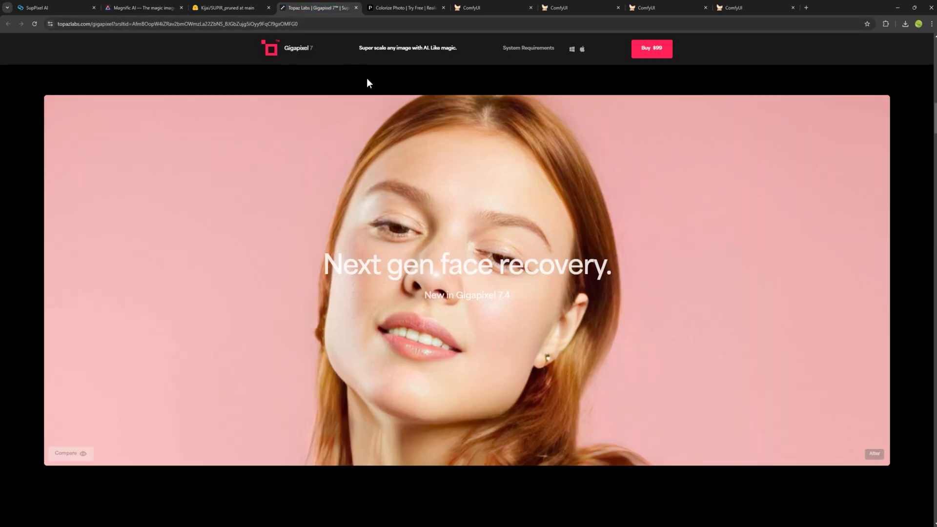
# - Scroll through the Gigapixel 7 face-recovery examples and go back to SupPixel AI
pyautogui.scroll(-10, 575, 262)
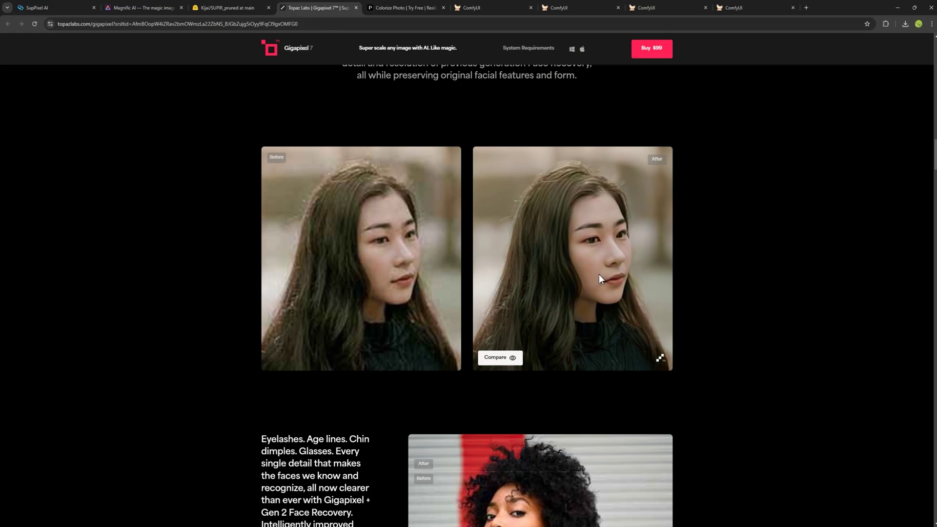
pyautogui.moveTo(932, 175)
pyautogui.mouseDown()
pyautogui.moveTo(932, 236)
pyautogui.moveTo(926, 192)
pyautogui.mouseUp()
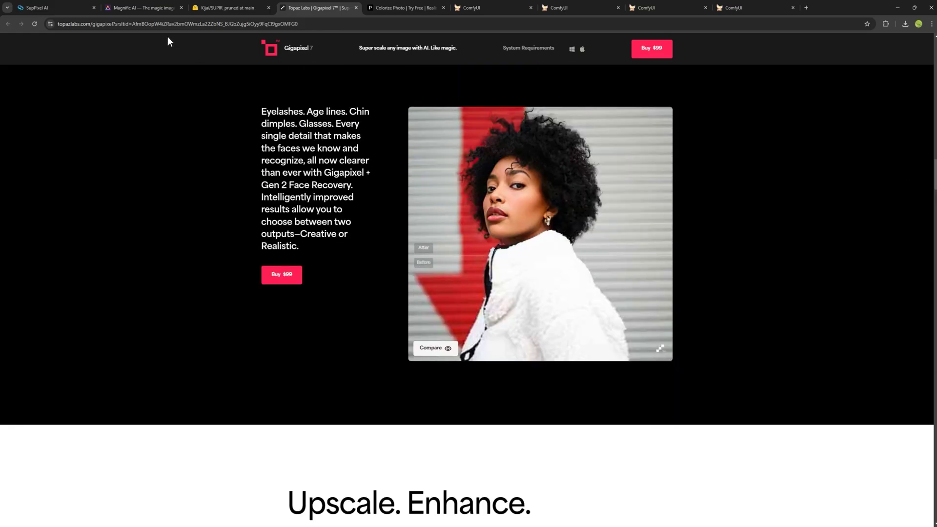
pyautogui.click(60, 10)
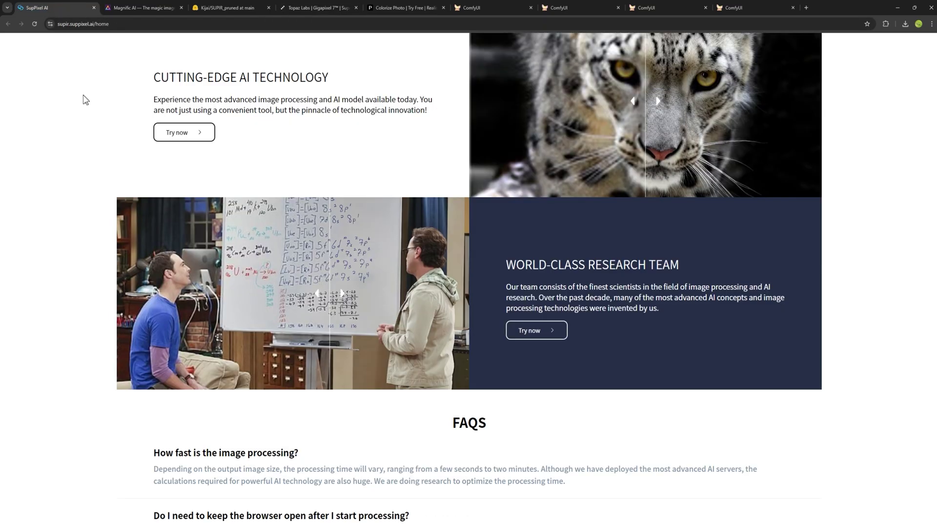
pyautogui.click(125, 8)
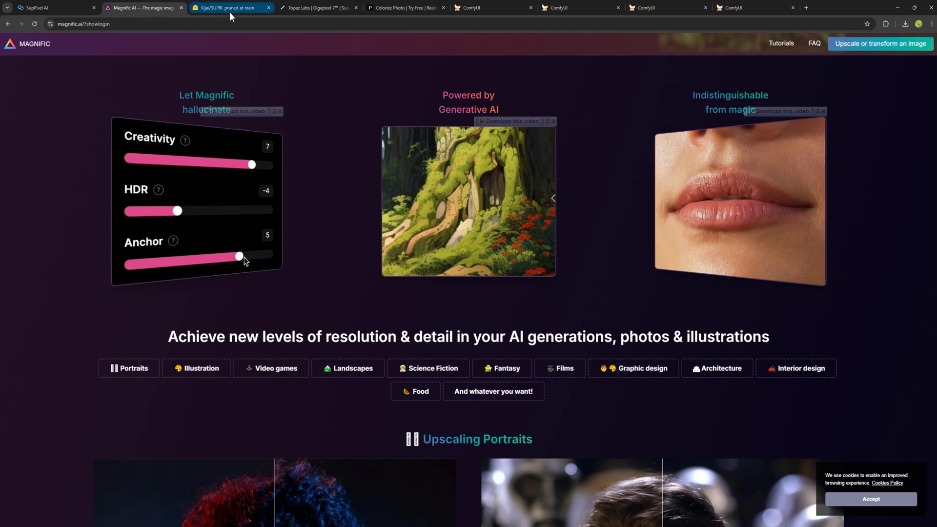
pyautogui.click(78, 9)
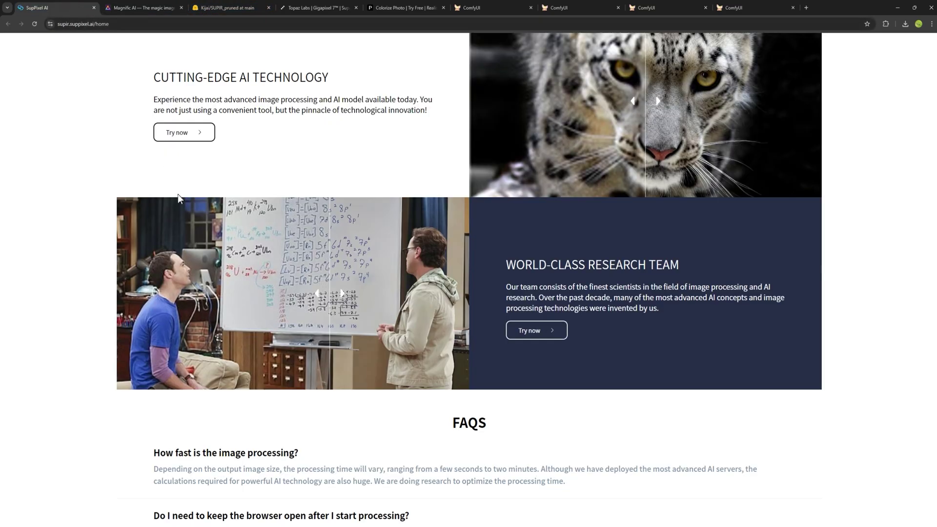
pyautogui.scroll(2, 594, 203)
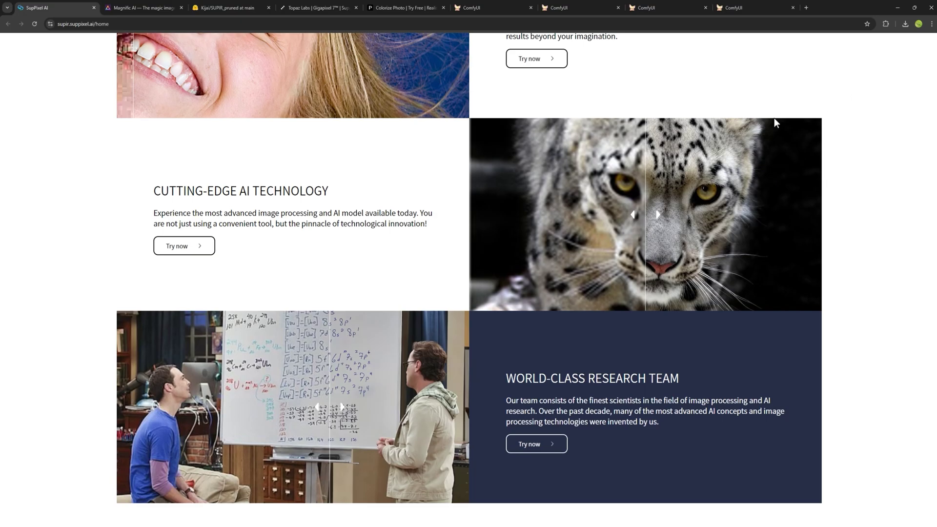
pyautogui.scroll(8, 776, 123)
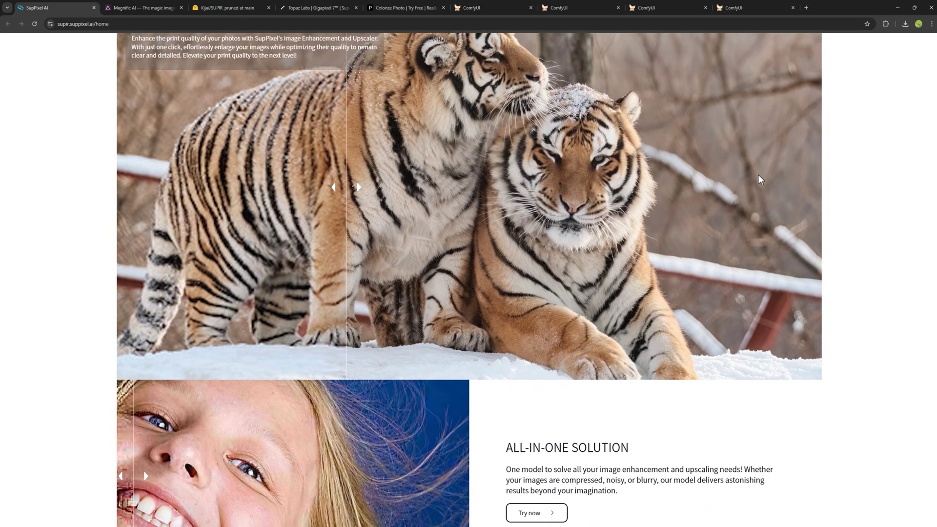
pyautogui.scroll(6, 754, 180)
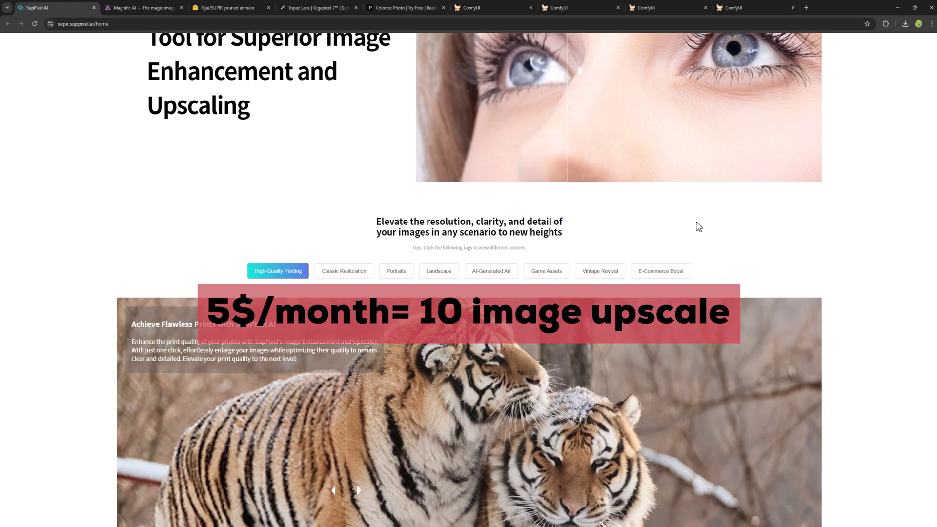
pyautogui.scroll(3, 649, 236)
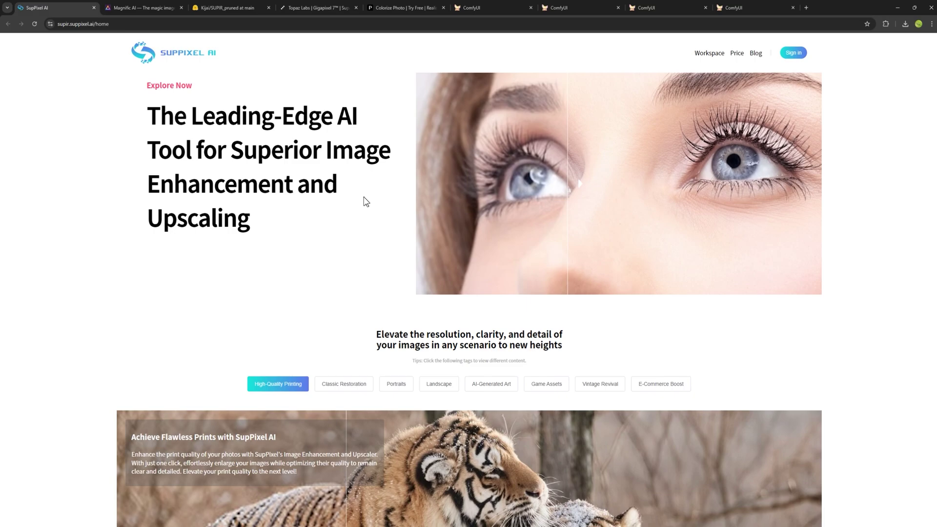
pyautogui.scroll(-3, 364, 201)
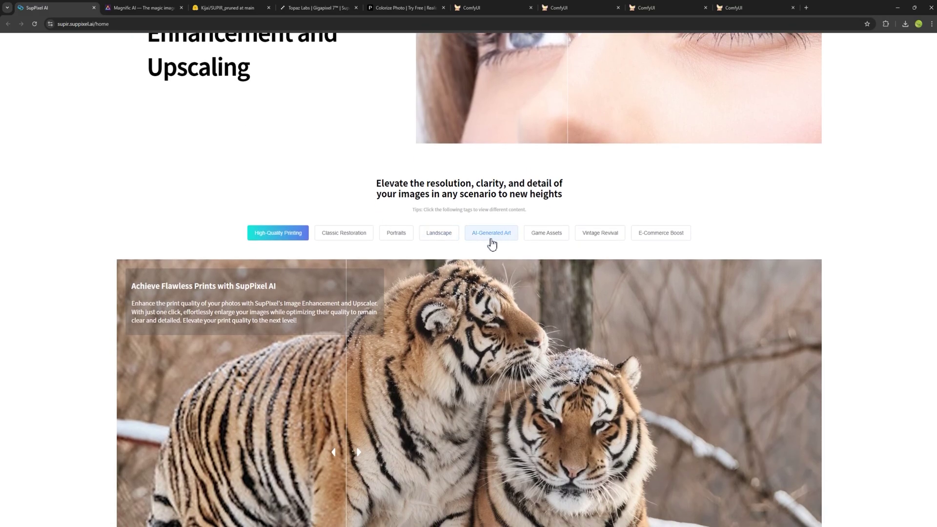
pyautogui.scroll(-4, 887, 298)
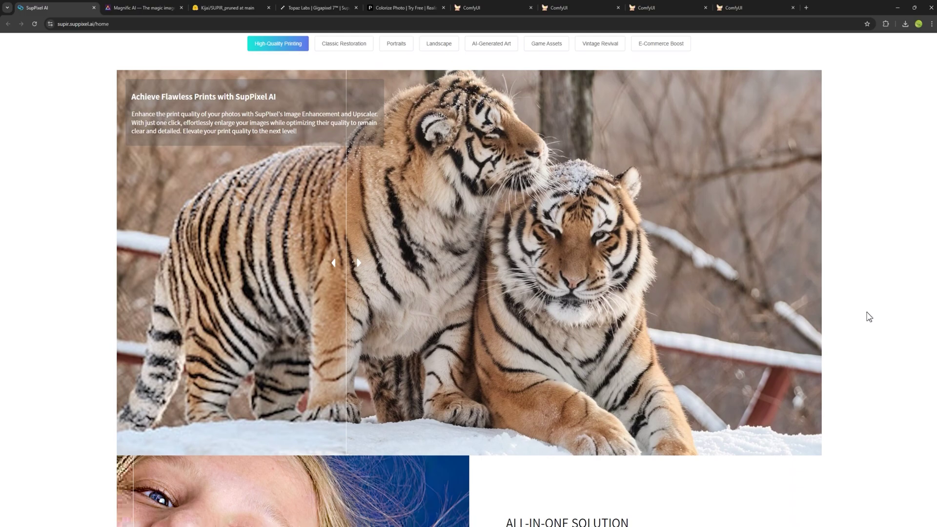
pyautogui.scroll(2, 869, 316)
pyautogui.scroll(4, 871, 274)
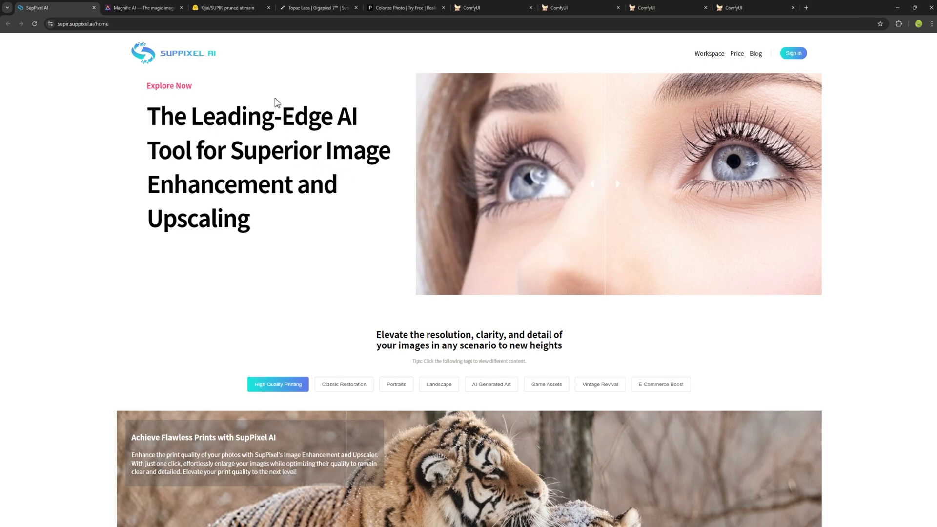
# - Open the Kijai/SUPIR_pruned files page and download a 2.66 GB SUPIR fp16 safetensors model
pyautogui.click(235, 10)
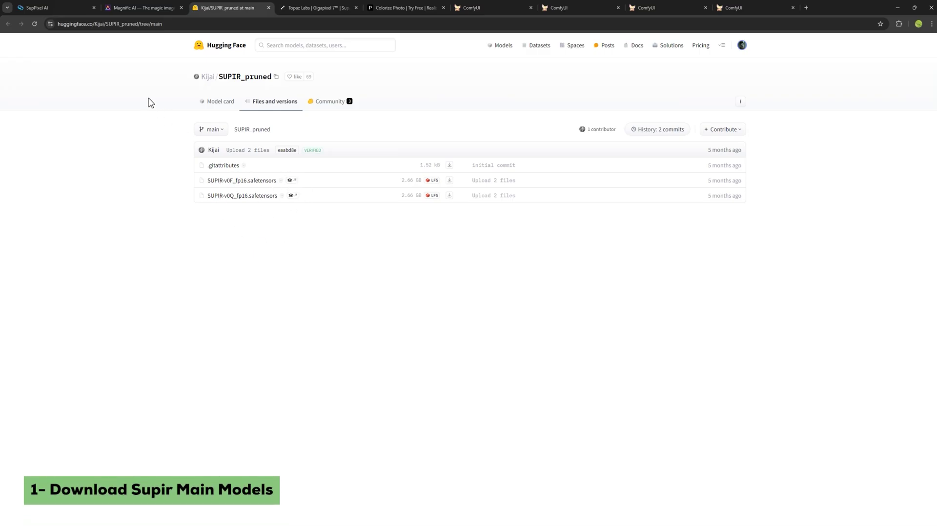
pyautogui.moveTo(173, 24); pyautogui.dragTo(72, 32)
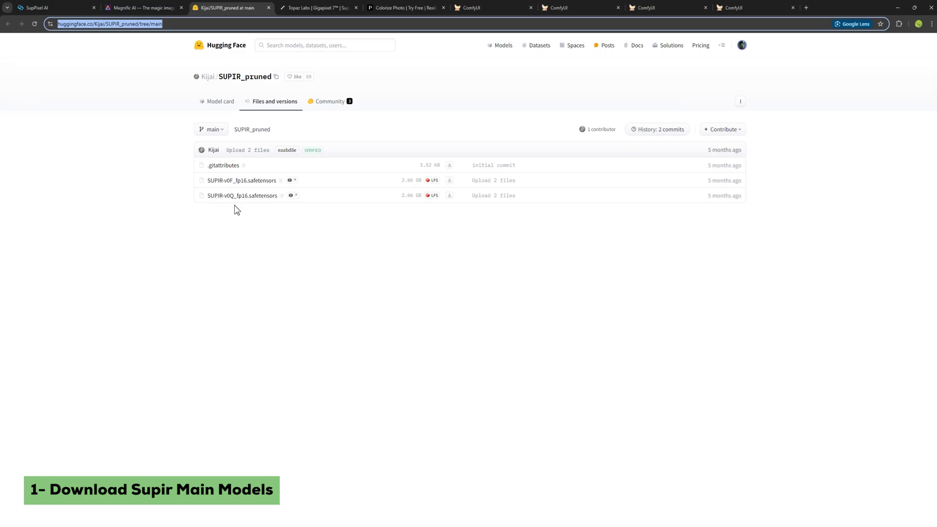
pyautogui.click(449, 196)
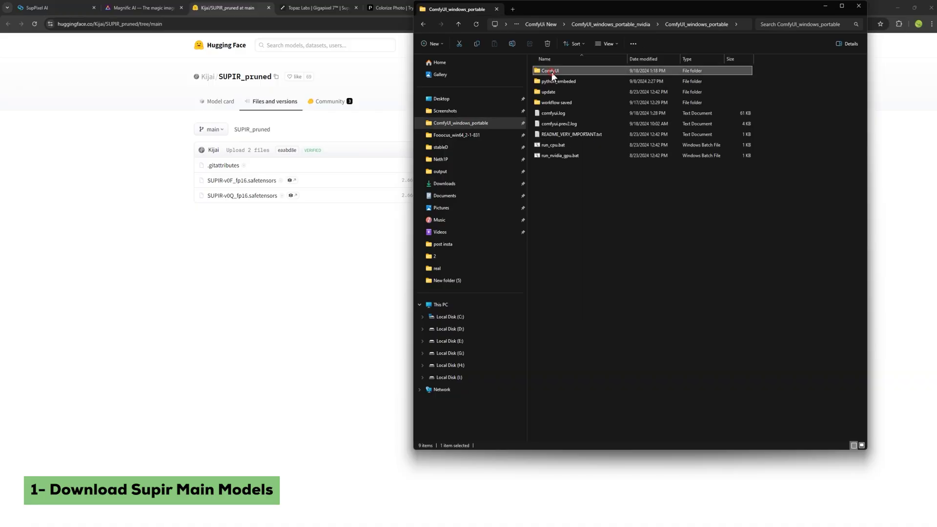
# - Locate SUPIR-v0Q_fp16.safetensors in ComfyUI\models\checkpoints, then bring the browser back to front
pyautogui.doubleClick(551, 72)
pyautogui.doubleClick(552, 198)
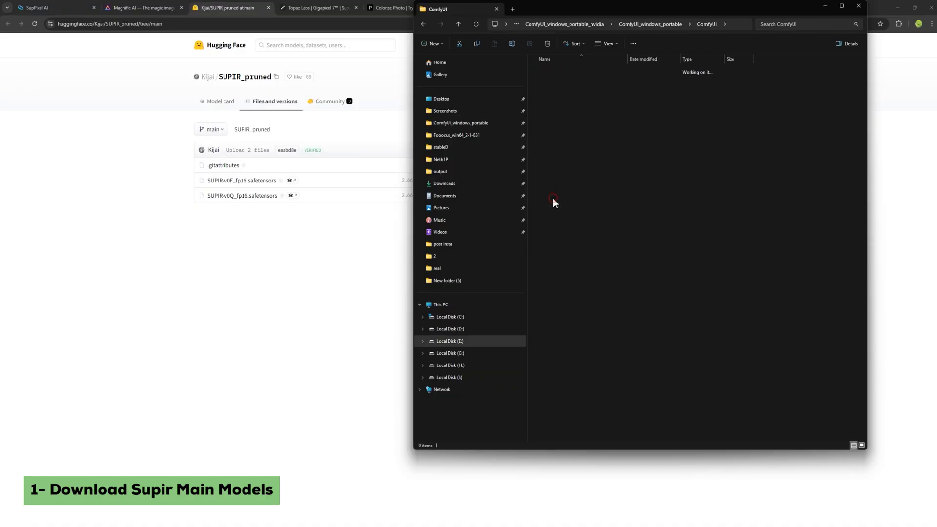
pyautogui.doubleClick(553, 71)
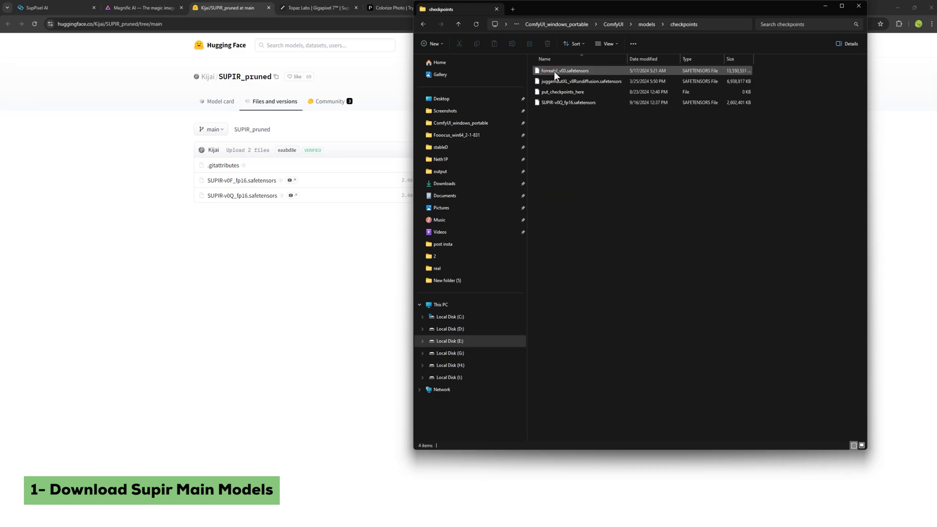
pyautogui.click(548, 104)
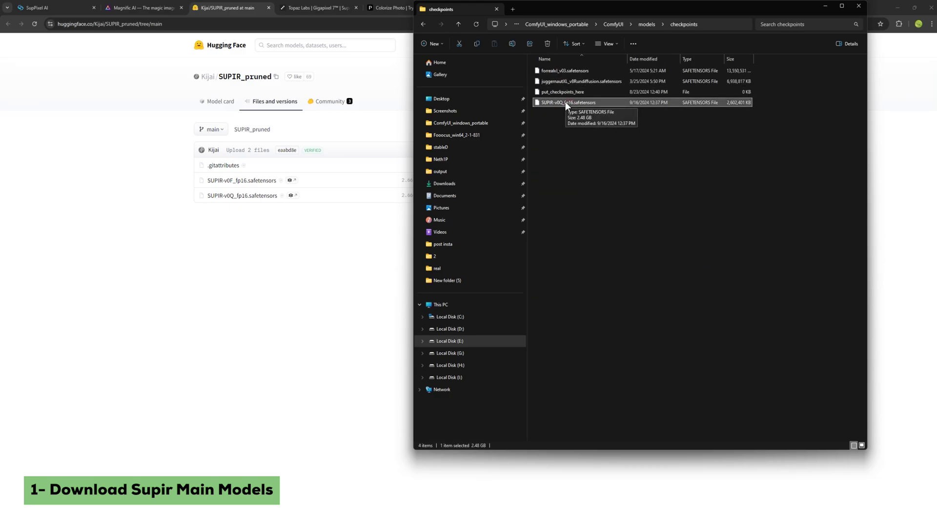
pyautogui.click(381, 256)
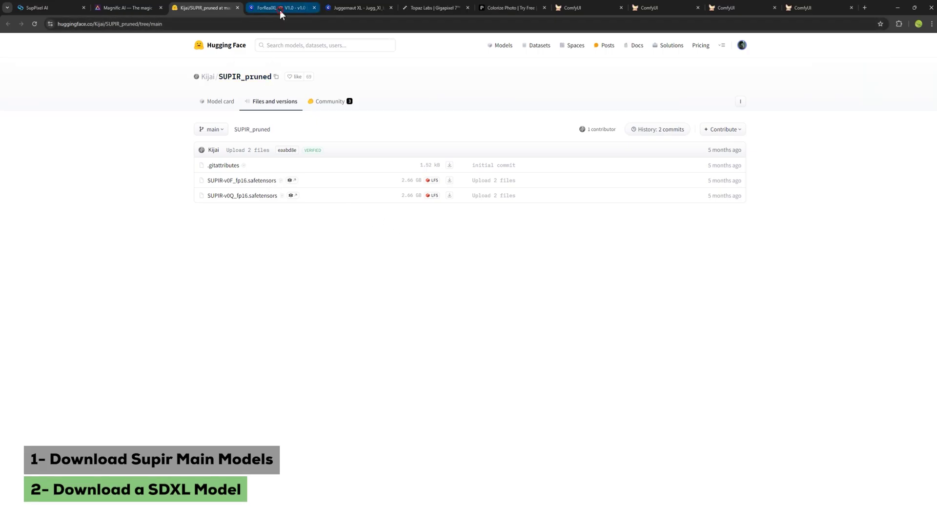
# - Review the ForRealXL page, then read Juggernaut XL's V9+RDPhoto2-Lightning_4S version description
pyautogui.click(279, 10)
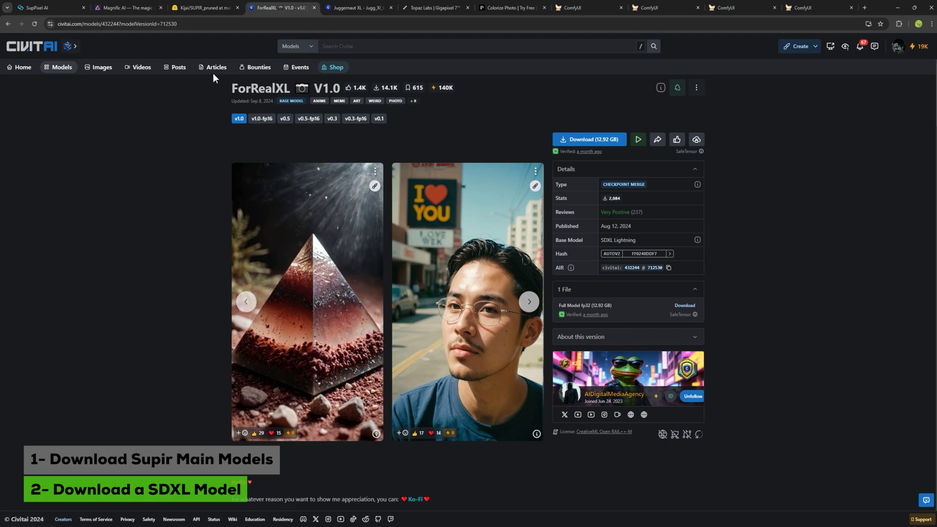
pyautogui.moveTo(231, 89); pyautogui.dragTo(291, 90)
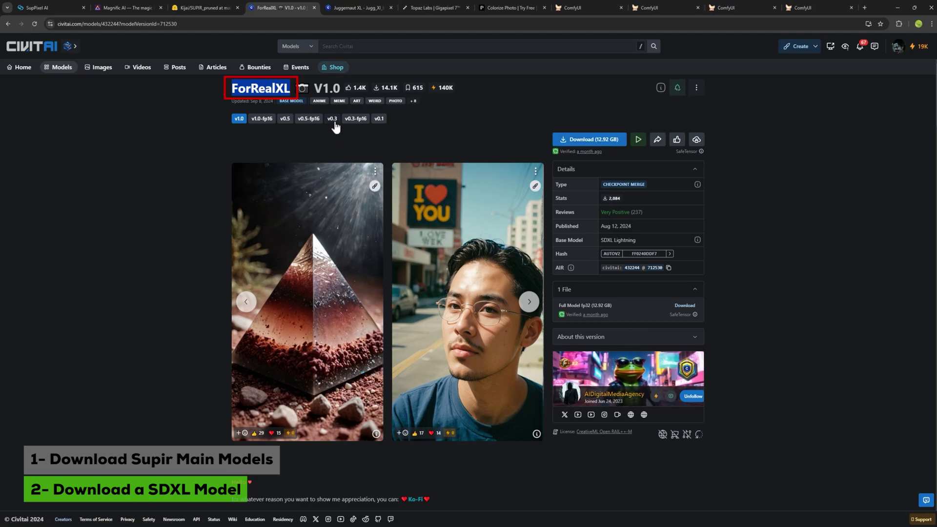
pyautogui.click(342, 9)
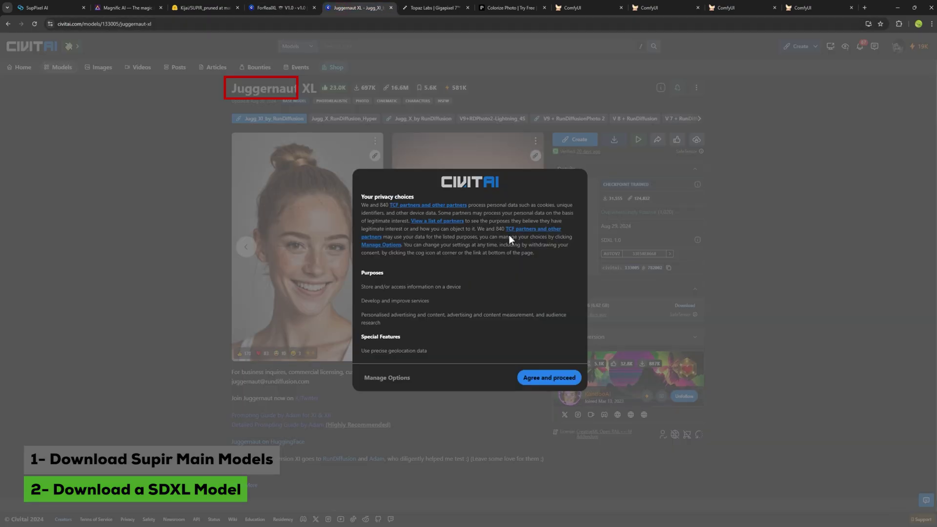
pyautogui.click(552, 384)
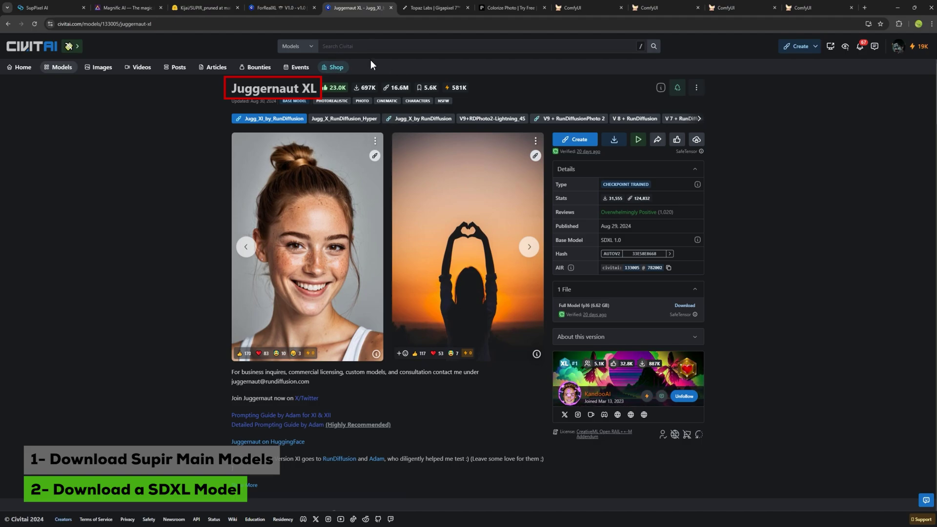
pyautogui.click(467, 122)
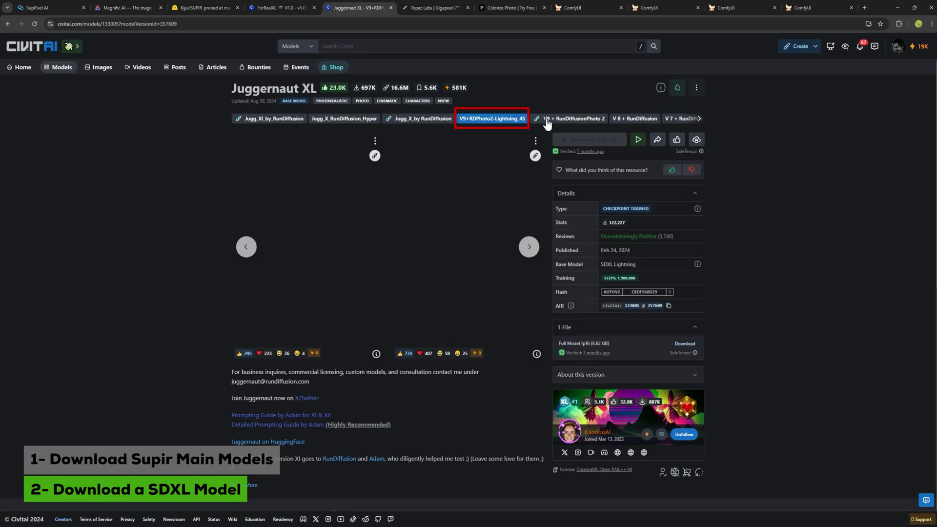
pyautogui.scroll(-2, 292, 380)
pyautogui.click(256, 408)
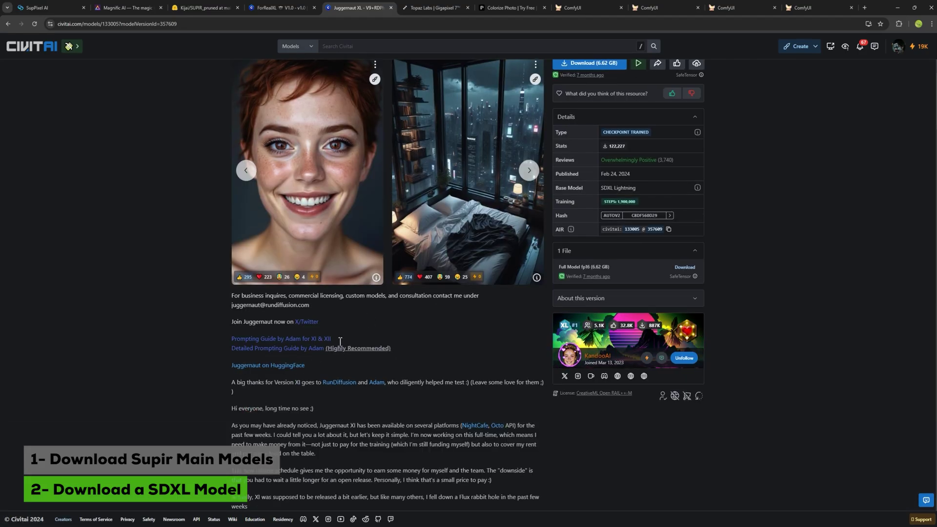
pyautogui.scroll(-2, 341, 343)
pyautogui.scroll(4, 347, 347)
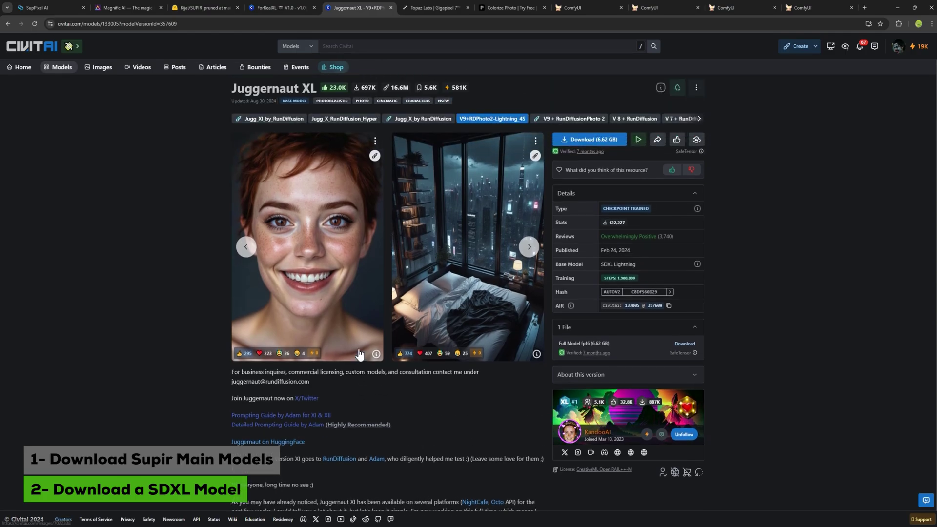
# - Return to ForRealXL and open its v0.3 version page
pyautogui.click(280, 7)
pyautogui.scroll(-1, 292, 460)
pyautogui.scroll(1, 292, 460)
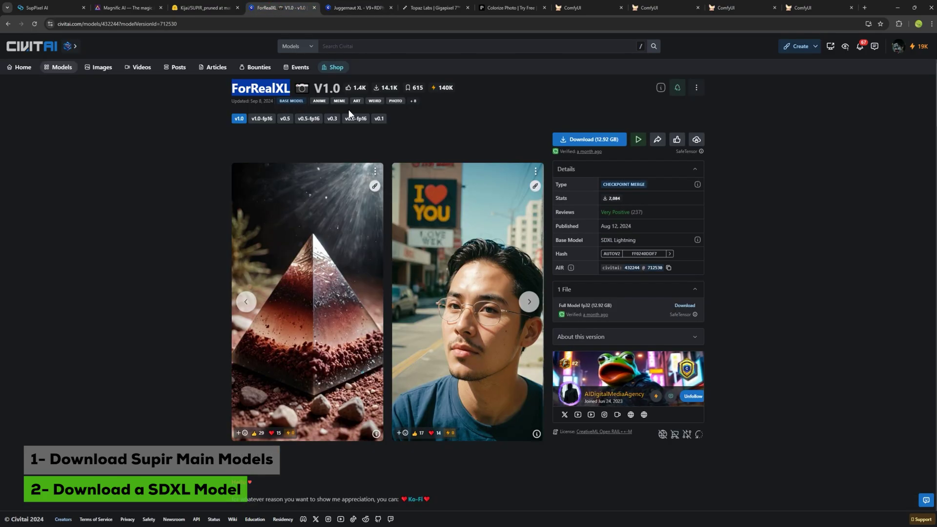
pyautogui.click(332, 118)
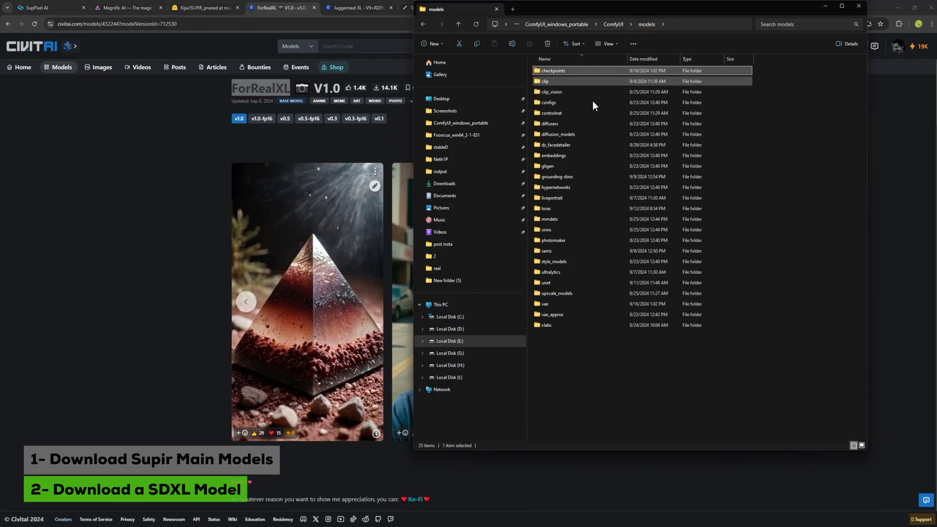
# - Show sdxl_vae.safetensors in the vae folder and the saved Supir 3x and 2x workflow files
pyautogui.doubleClick(546, 303)
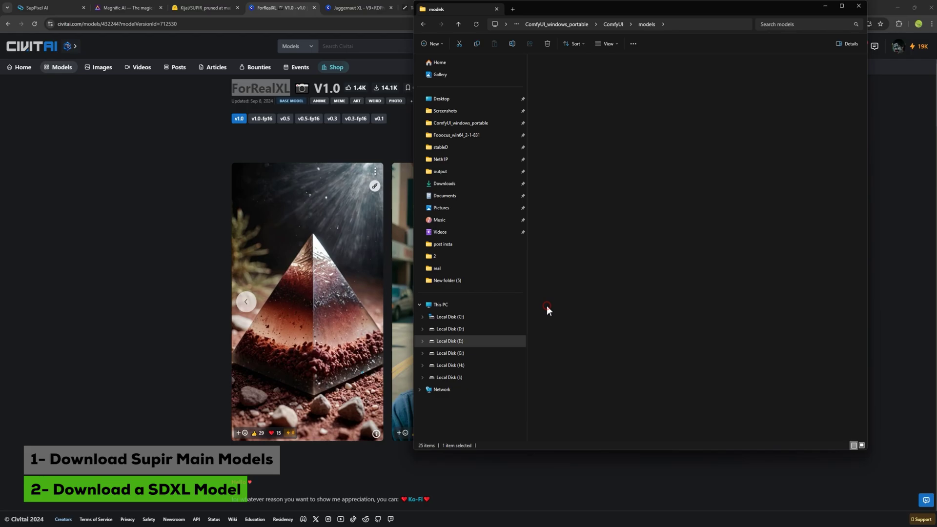
pyautogui.click(551, 92)
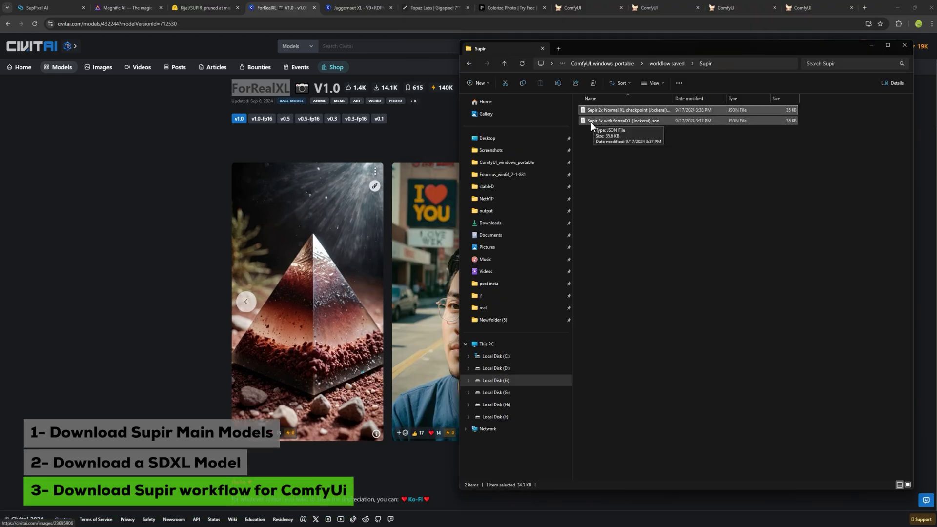
pyautogui.click(589, 124)
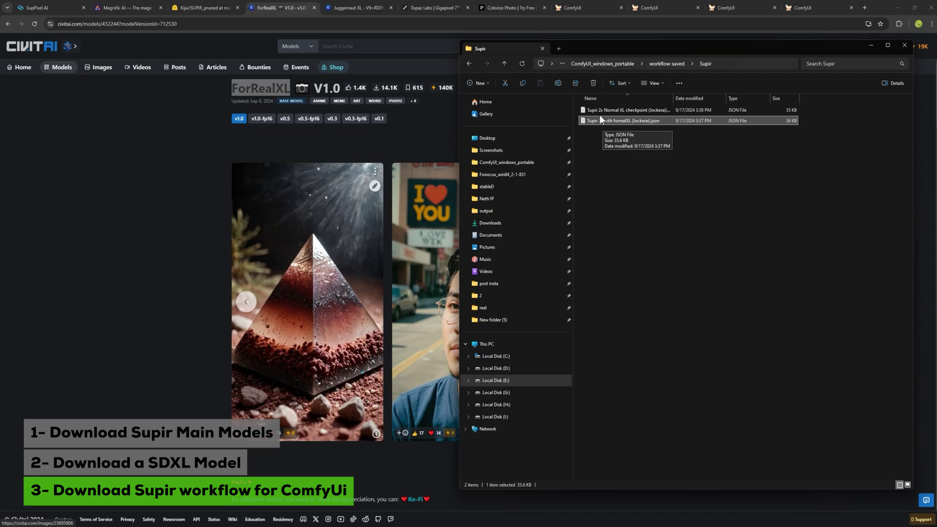
pyautogui.click(600, 114)
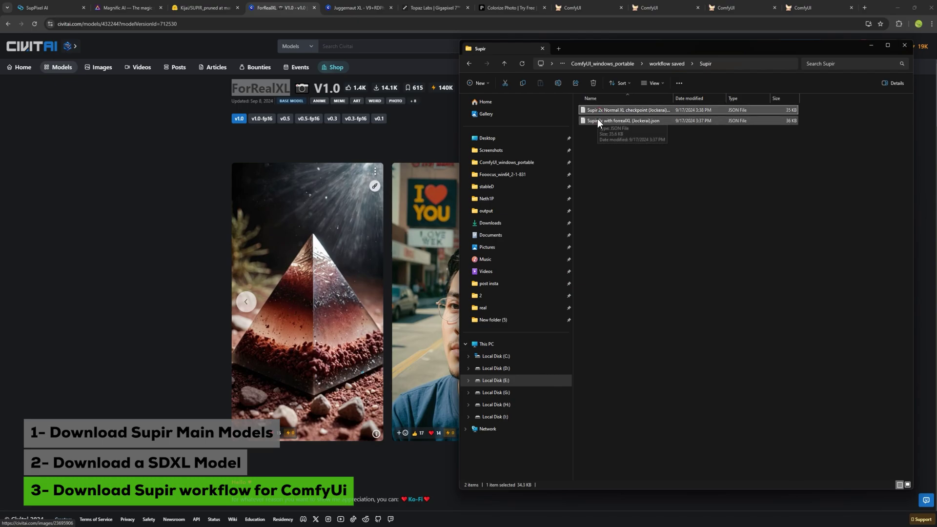
pyautogui.click(588, 131)
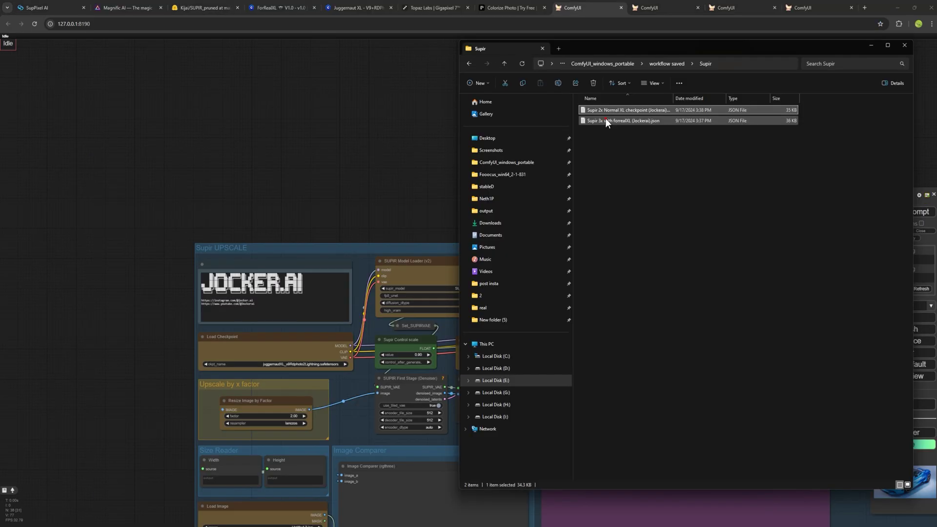
# - Drop the SUPIR upscale workflow onto the canvas and drag sdq2.jpg into its Load Image node
pyautogui.moveTo(605, 118); pyautogui.dragTo(364, 256)
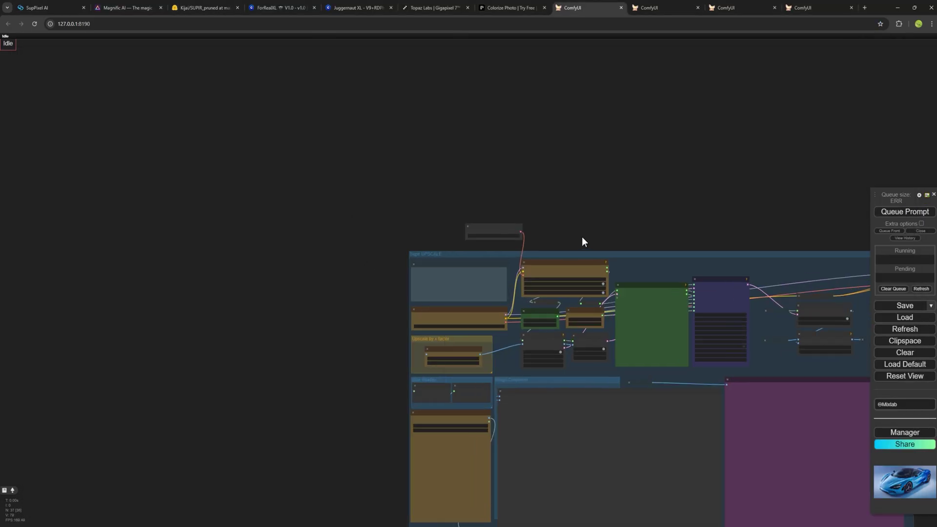
pyautogui.scroll(9, 571, 363)
pyautogui.hotkey('alt', 'Tab')
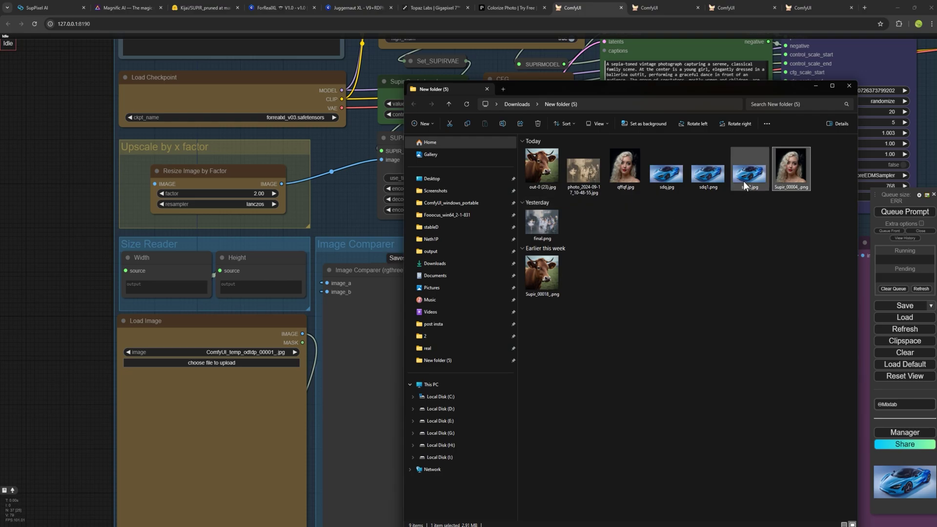
pyautogui.click(743, 181)
pyautogui.click(672, 178)
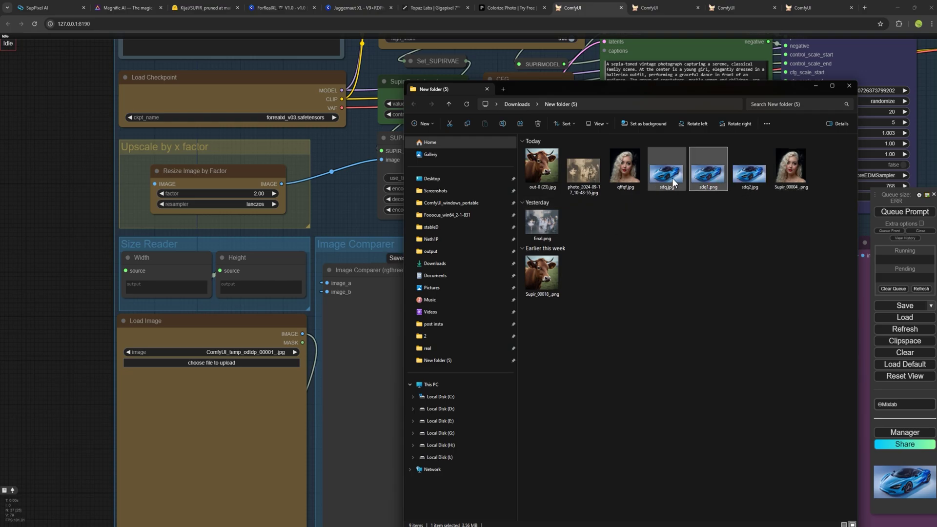
pyautogui.click(744, 181)
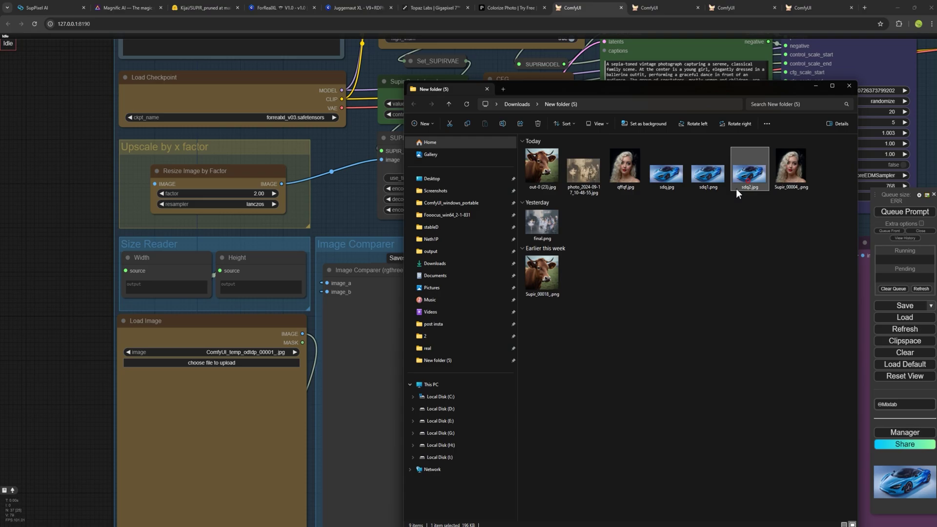
pyautogui.moveTo(736, 188); pyautogui.dragTo(210, 390)
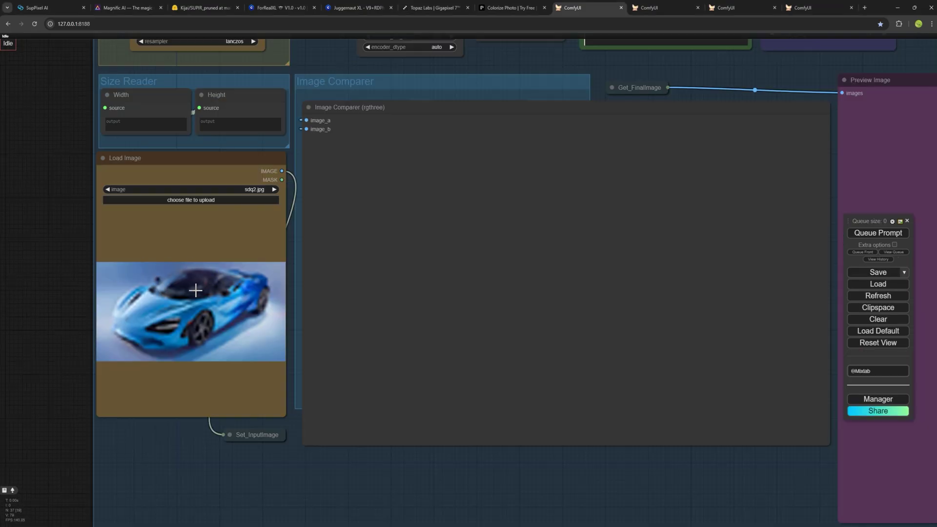
pyautogui.scroll(8, 190, 300)
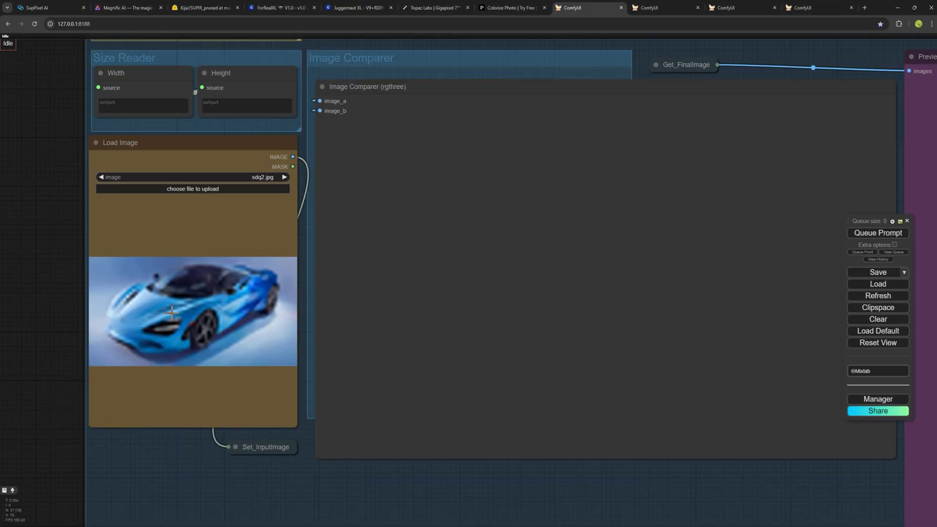
pyautogui.scroll(-3, 186, 314)
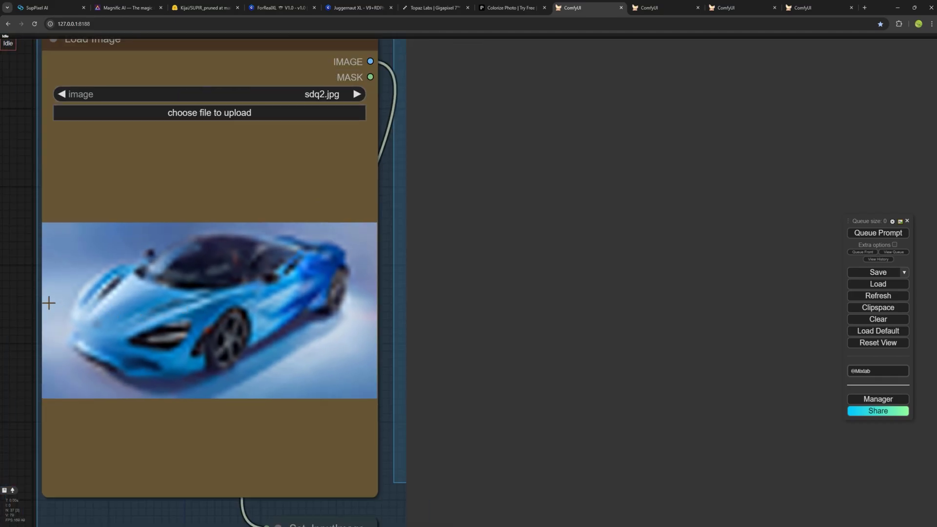
pyautogui.moveTo(15, 291); pyautogui.dragTo(52, 309)
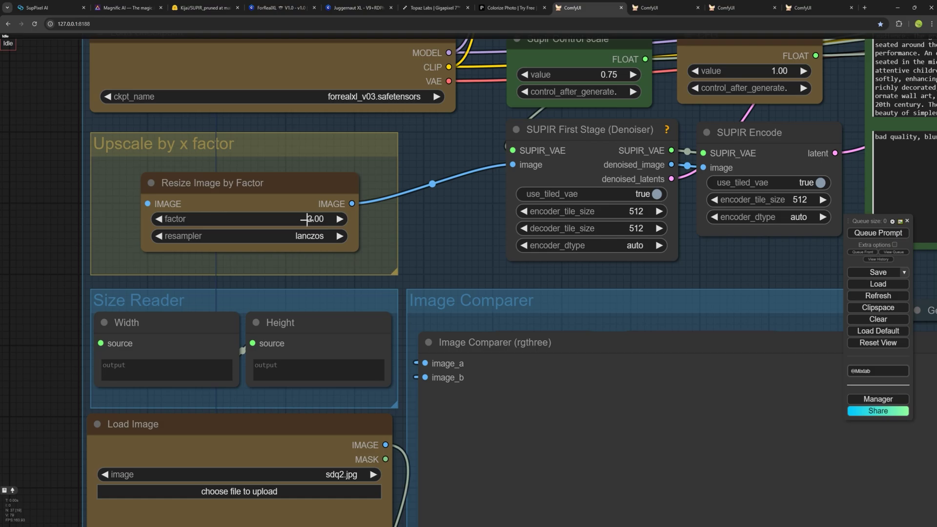
pyautogui.scroll(-3, 246, 267)
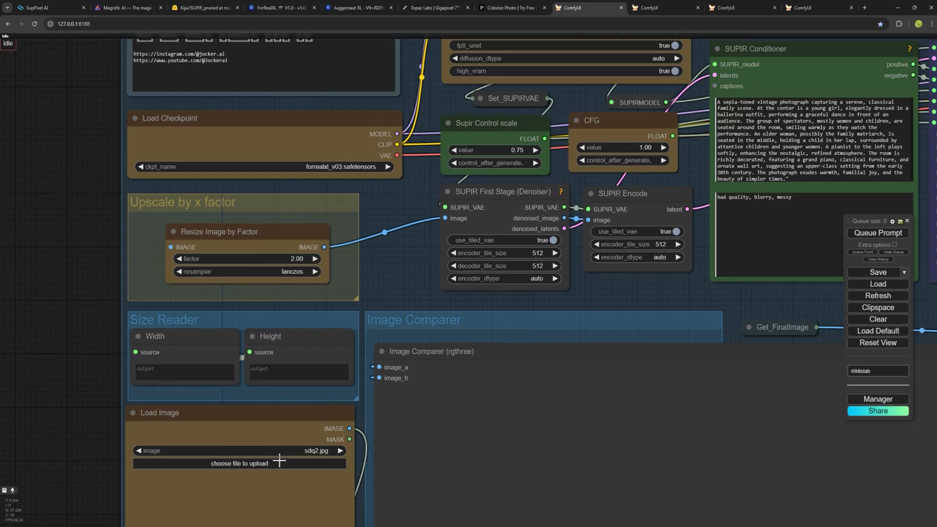
pyautogui.moveTo(74, 403); pyautogui.dragTo(61, 438)
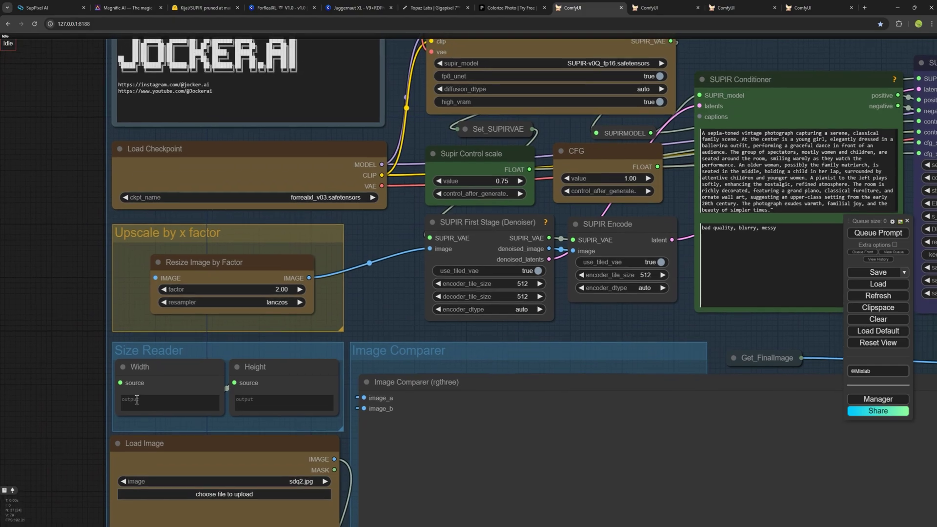
pyautogui.moveTo(95, 353); pyautogui.dragTo(33, 396)
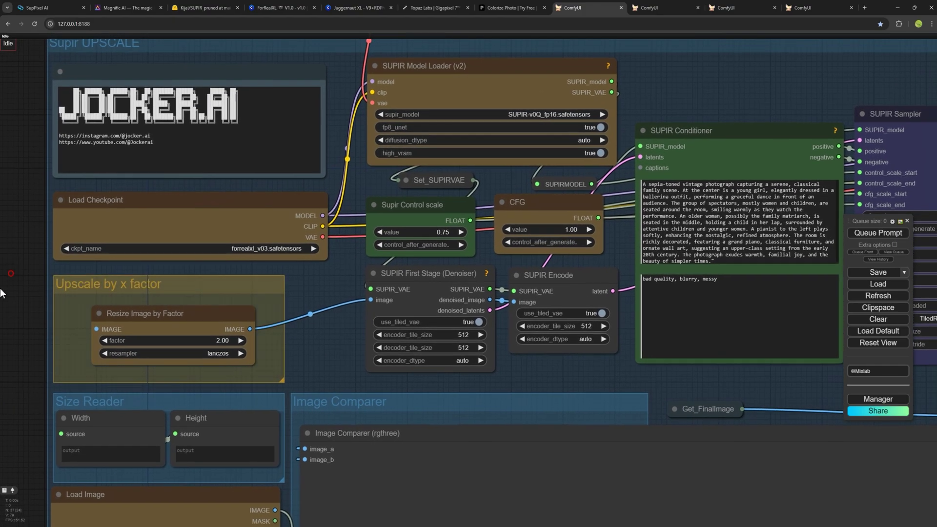
pyautogui.moveTo(90, 251); pyautogui.dragTo(76, 280)
pyautogui.click(230, 270)
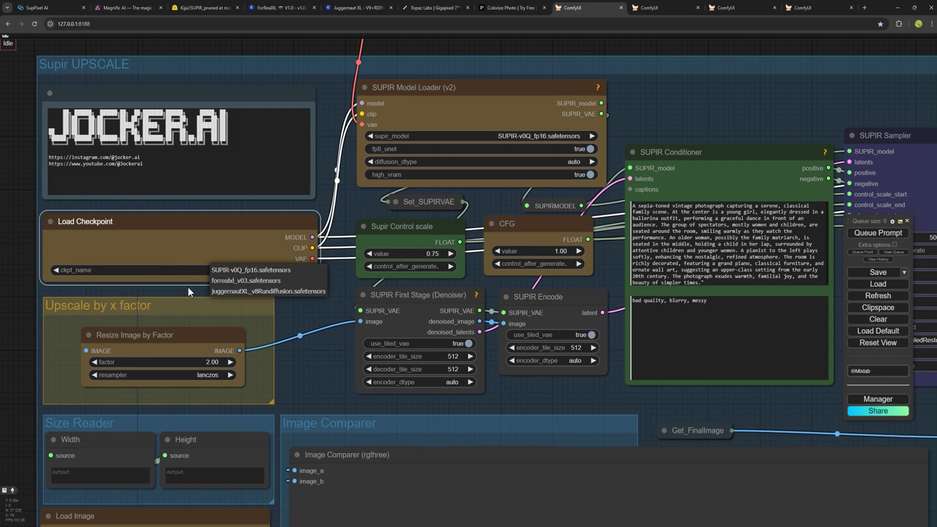
pyautogui.click(228, 282)
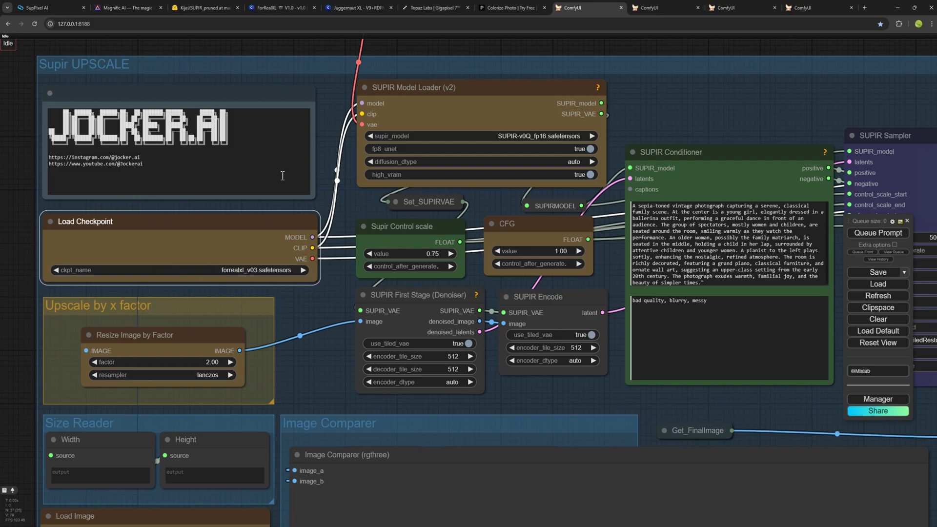
pyautogui.moveTo(312, 48); pyautogui.dragTo(246, 156)
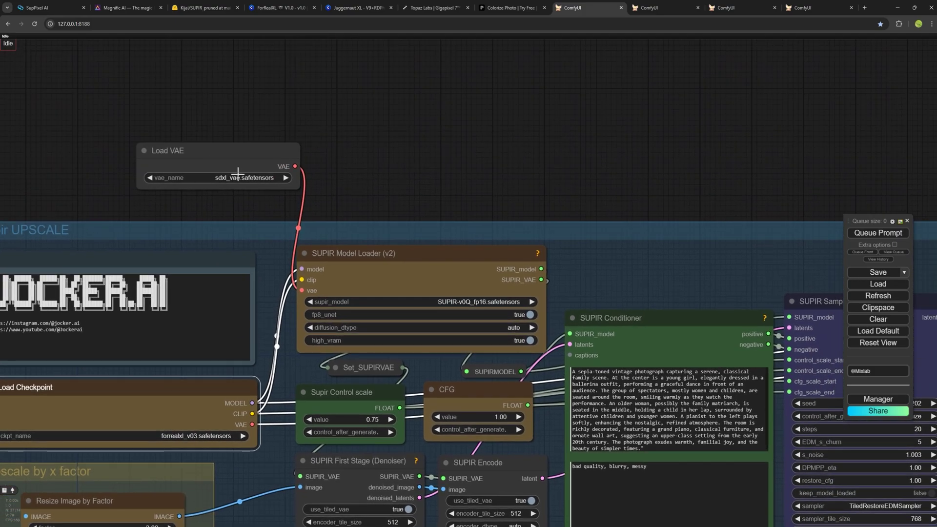
pyautogui.click(238, 175)
pyautogui.click(229, 190)
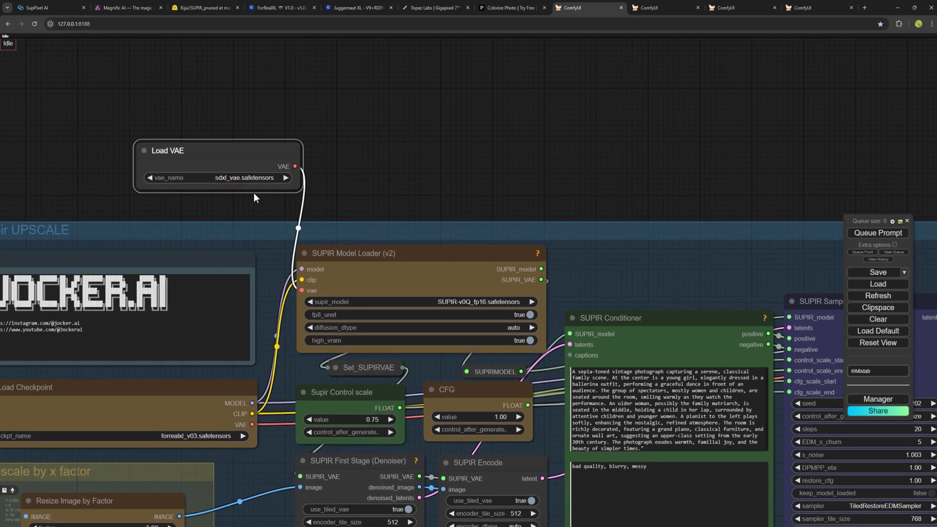
pyautogui.moveTo(253, 213); pyautogui.dragTo(220, 139)
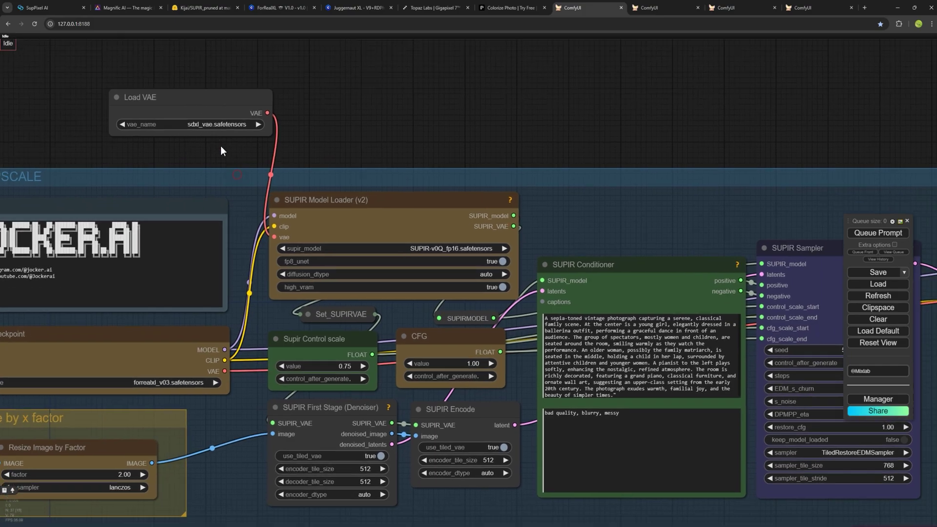
# - Keep SUPIR-v0Q_fp16.safetensors as the SUPIR model and set high_vram to false
pyautogui.click(431, 245)
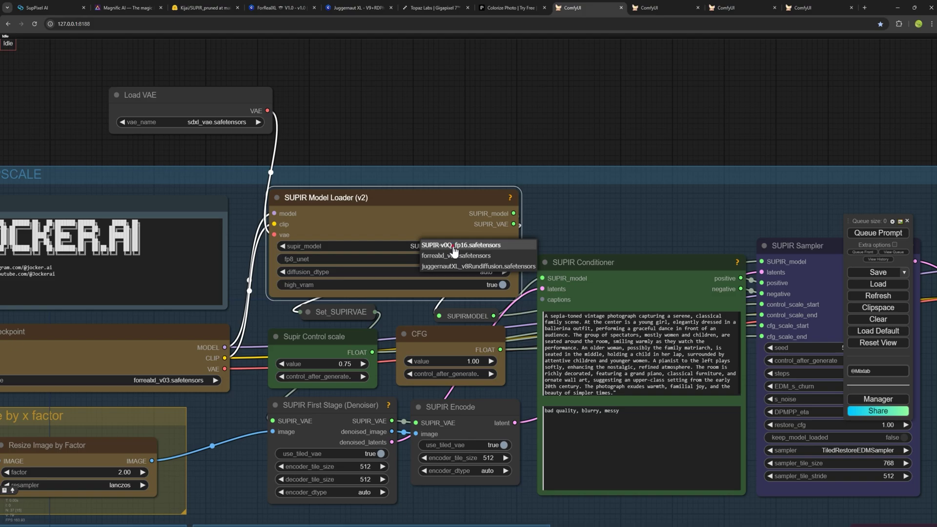
pyautogui.click(453, 247)
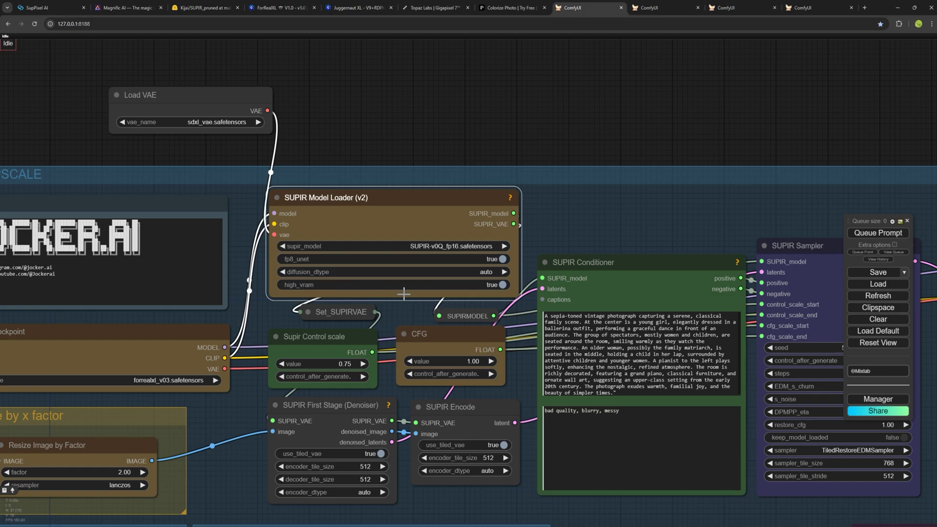
pyautogui.click(502, 285)
# - Drag the Supir Control scale value from 0.75 up to 0.85, leaving CFG at 1.00
pyautogui.scroll(-2, 306, 286)
pyautogui.scroll(2, 255, 352)
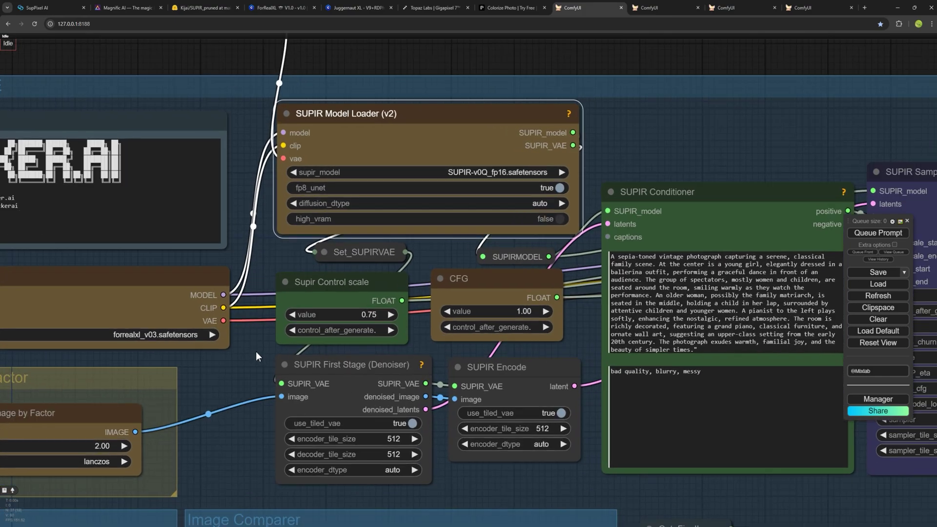
pyautogui.scroll(1, 256, 351)
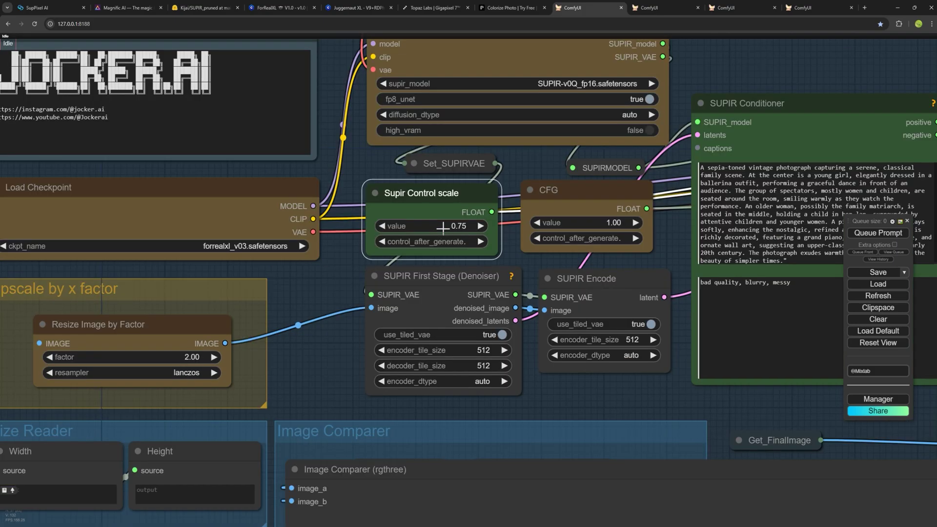
pyautogui.moveTo(442, 228); pyautogui.dragTo(446, 226)
pyautogui.scroll(-5, 378, 341)
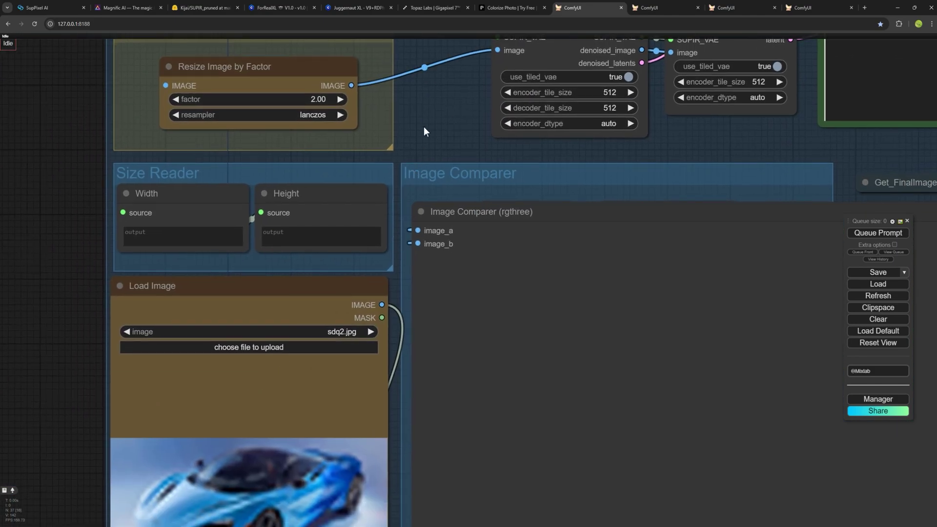
pyautogui.moveTo(424, 127); pyautogui.dragTo(265, 445)
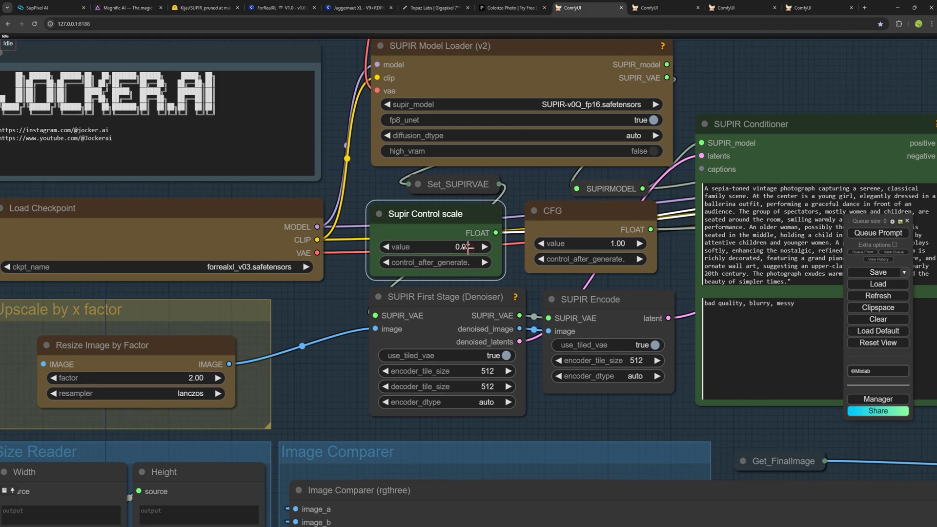
pyautogui.moveTo(468, 247); pyautogui.dragTo(464, 251)
pyautogui.scroll(-3, 344, 318)
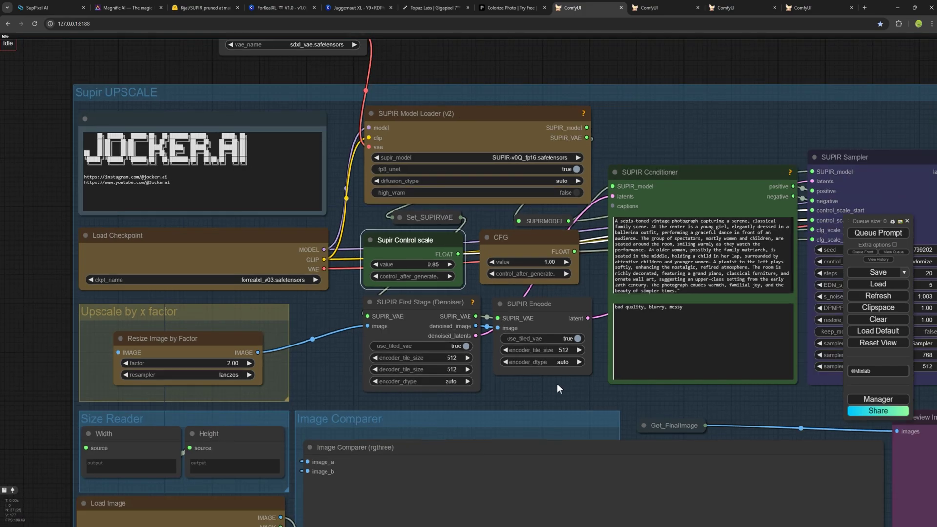
# - Replace the old sepia positive prompt with 'a photo realistic of a sport blu car'
pyautogui.scroll(1, 558, 384)
pyautogui.moveTo(424, 386); pyautogui.dragTo(314, 385)
pyautogui.click(463, 259)
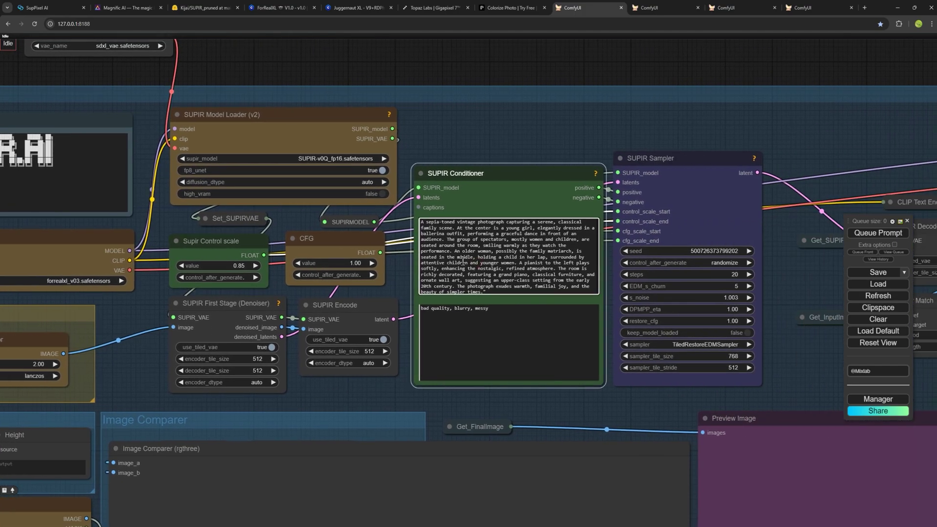
pyautogui.moveTo(212, 364); pyautogui.dragTo(225, 368)
pyautogui.click(494, 273)
pyautogui.hotkey('ctrl', 'a')
pyautogui.write('a s')
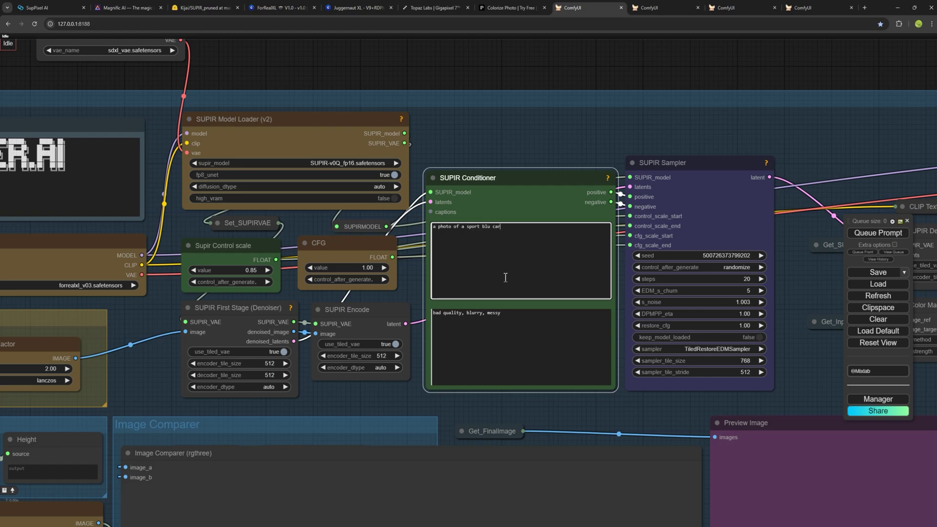
pyautogui.click(455, 226)
pyautogui.write('realistic')
# - Set the SUPIR Sampler steps to 17
pyautogui.moveTo(805, 278); pyautogui.dragTo(694, 225)
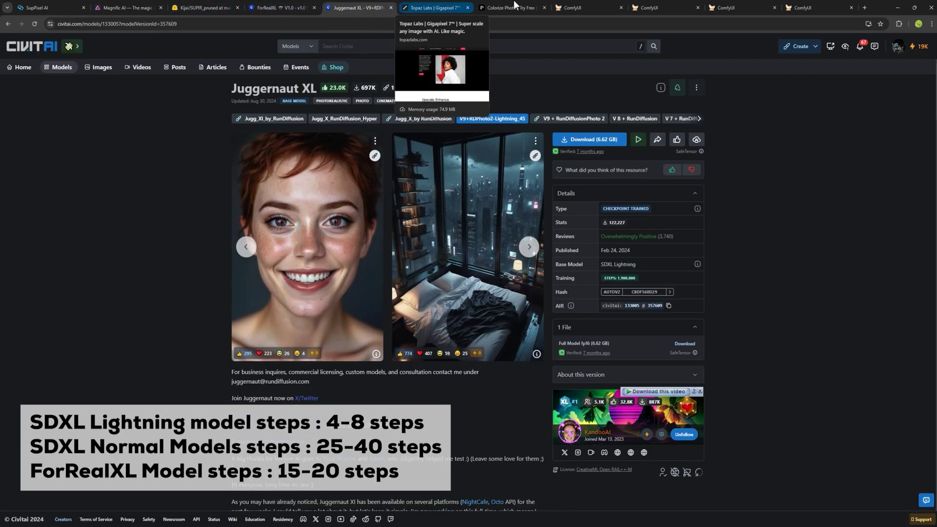
pyautogui.click(570, 6)
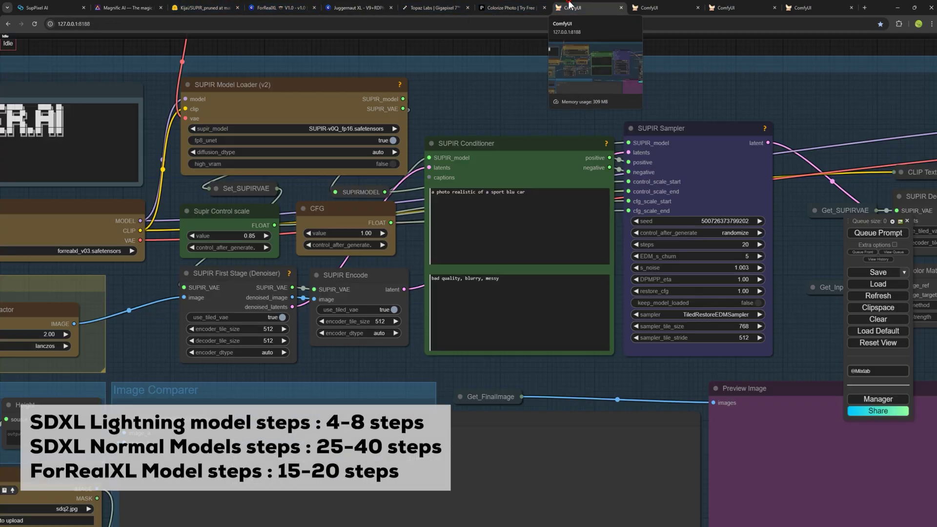
pyautogui.click(731, 247)
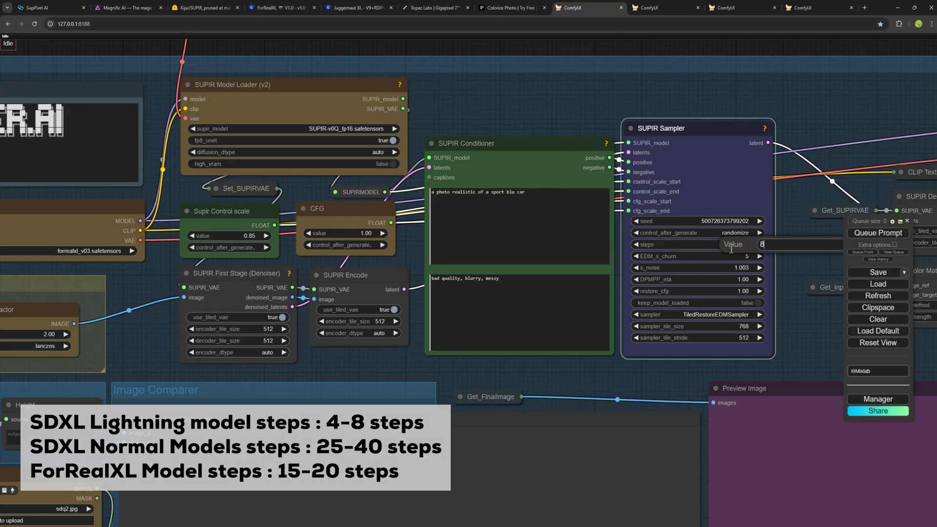
pyautogui.press('Return')
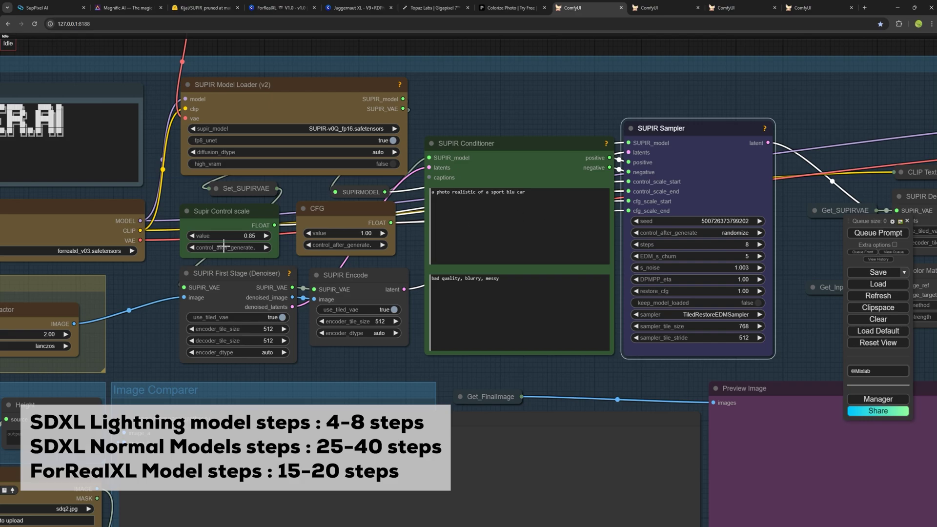
pyautogui.click(745, 248)
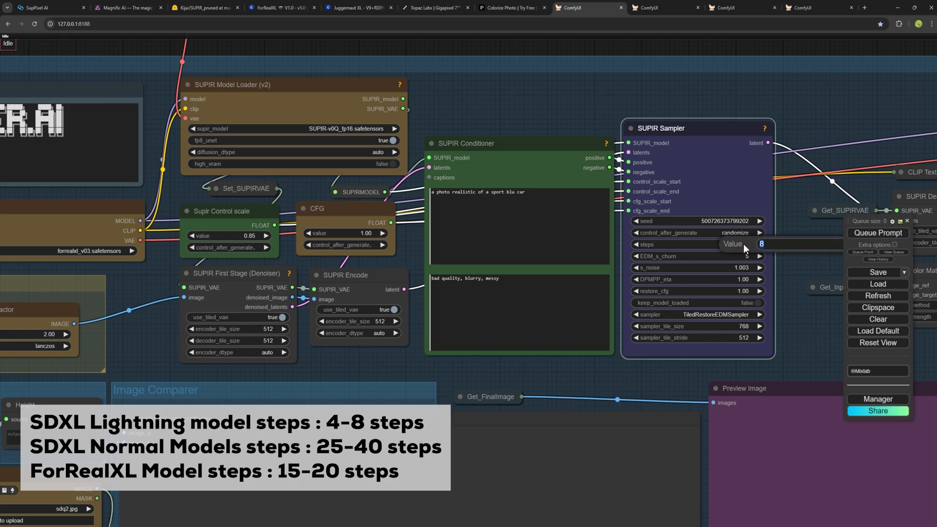
pyautogui.press('Return')
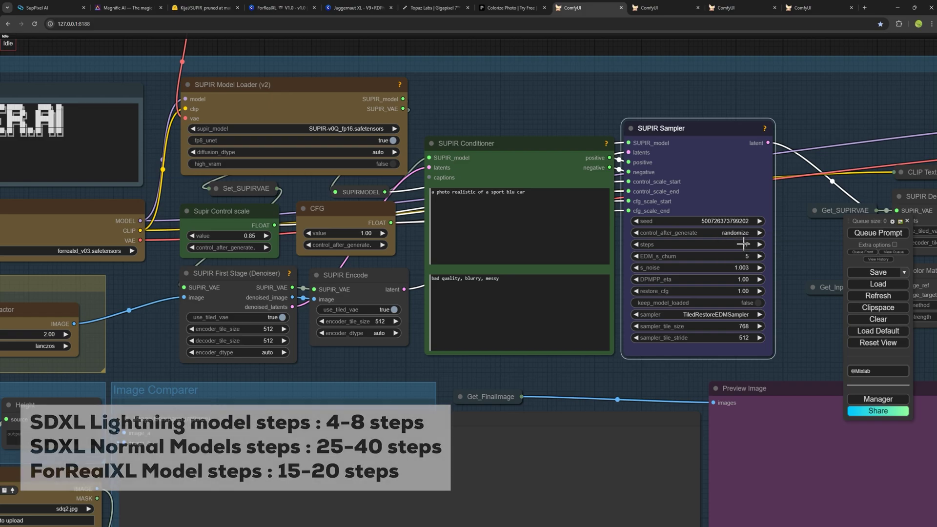
# - Queue the SUPIR workflow and move the console window off the nodes while it runs
pyautogui.scroll(-3, 727, 313)
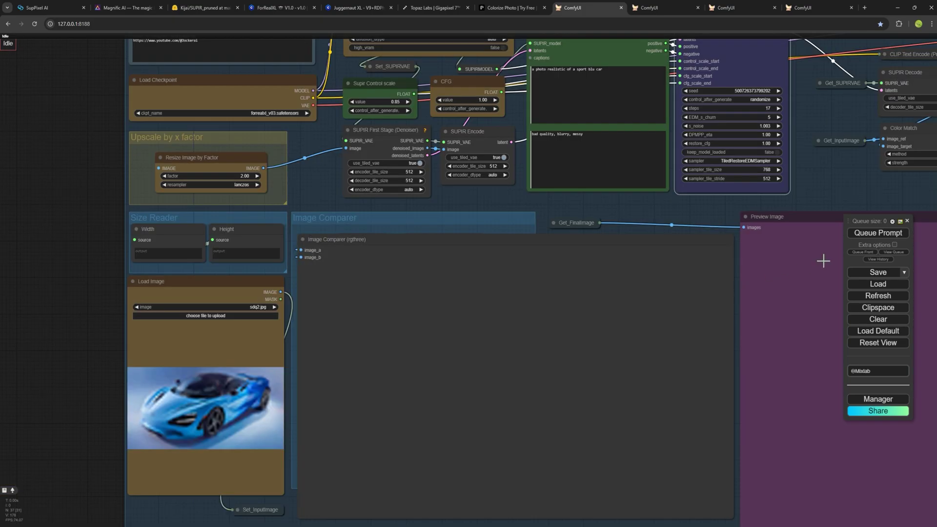
pyautogui.click(875, 234)
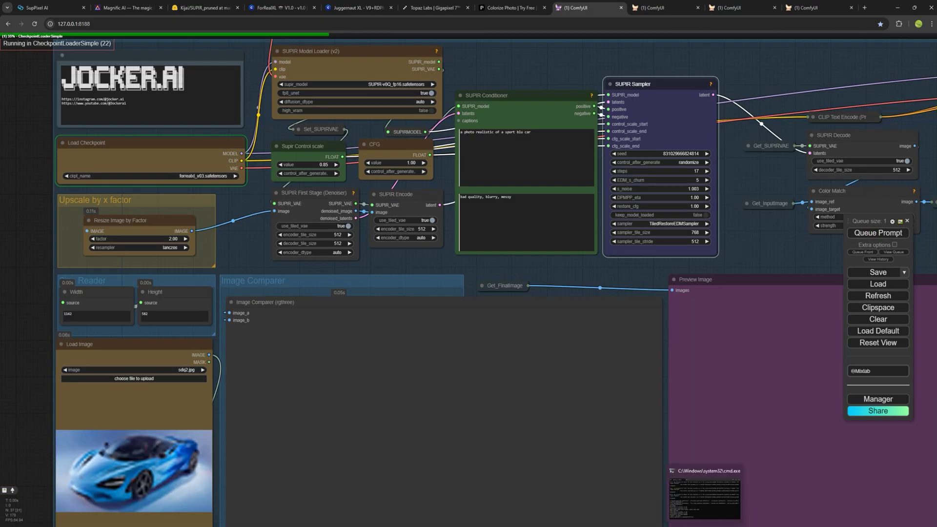
pyautogui.moveTo(227, 16); pyautogui.dragTo(467, 265)
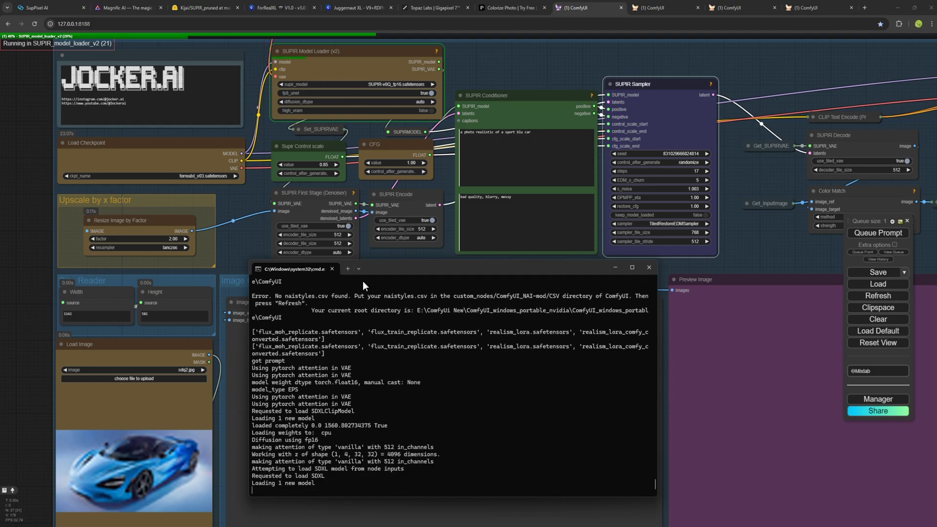
pyautogui.moveTo(613, 269); pyautogui.dragTo(604, 280)
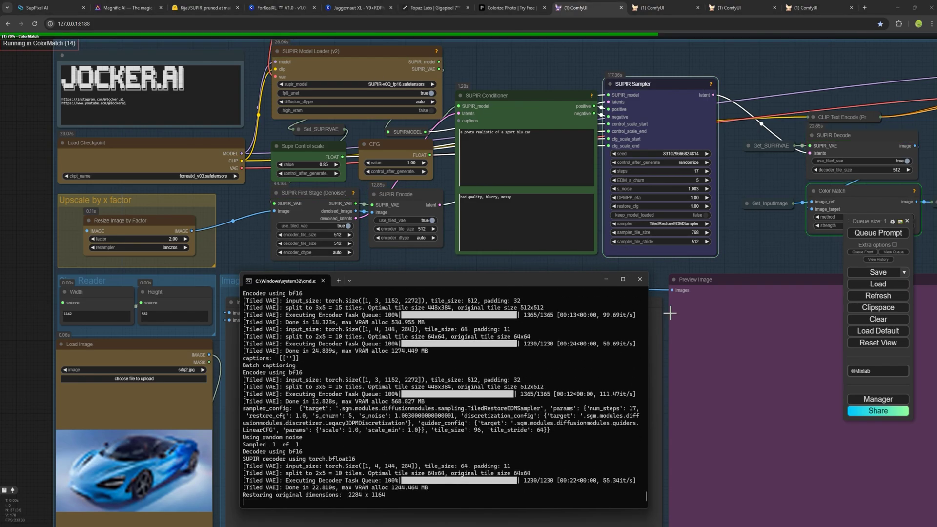
# - Hide the console and inspect the upscaled car in the before/after comparer
pyautogui.click(607, 278)
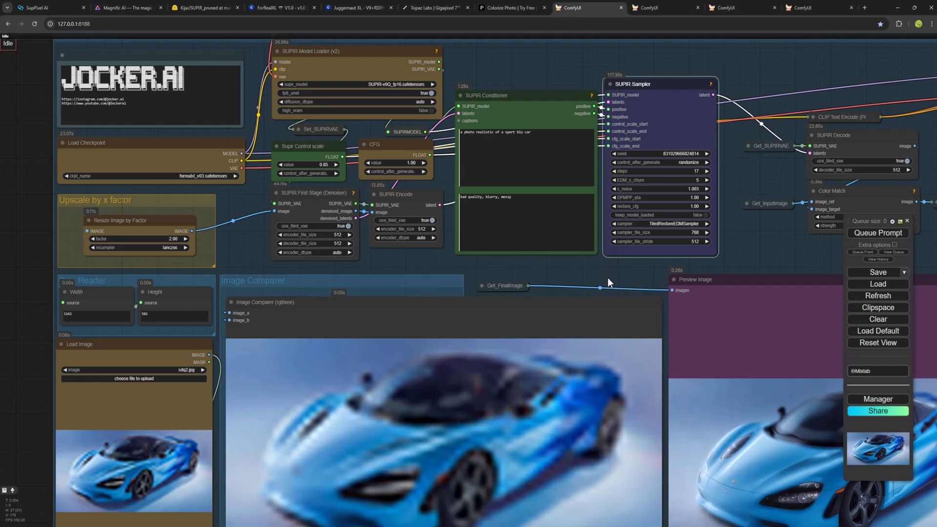
pyautogui.moveTo(607, 283); pyautogui.dragTo(593, 127)
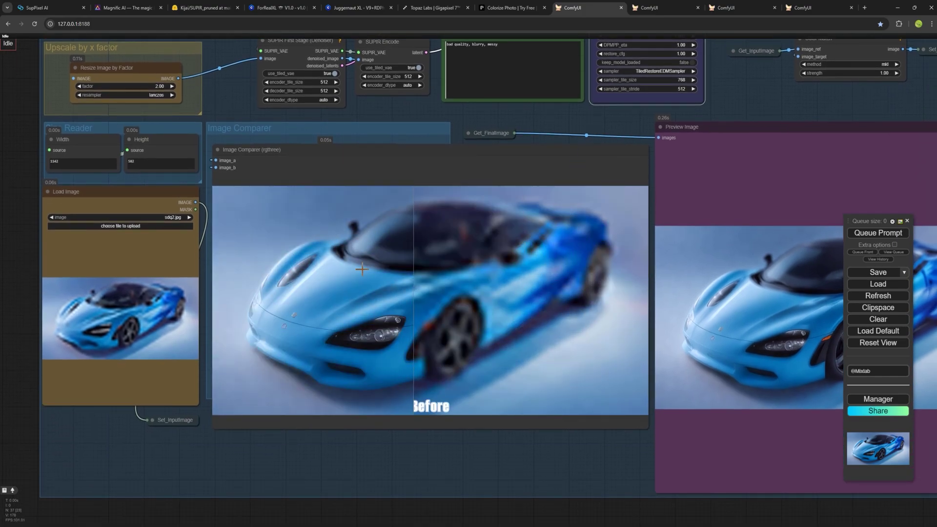
pyautogui.scroll(2, 623, 276)
pyautogui.moveTo(435, 79); pyautogui.dragTo(434, 177)
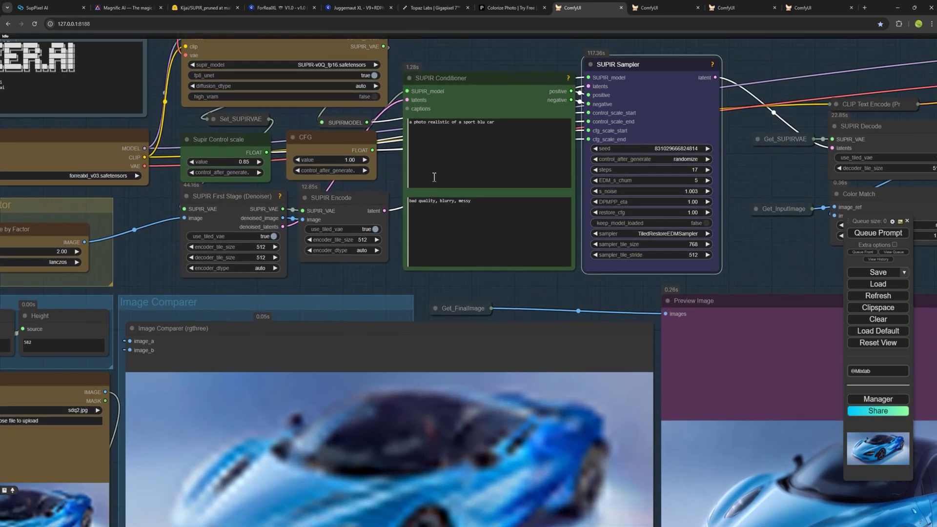
pyautogui.moveTo(514, 282); pyautogui.dragTo(523, 40)
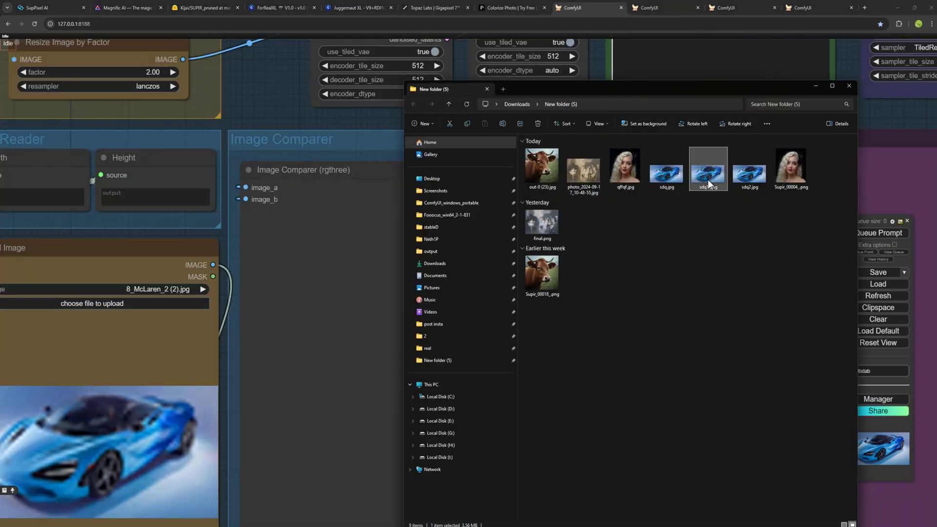
# - View sdq1.png full screen, then switch to the sepia ballerina comparison workflow
pyautogui.doubleClick(708, 179)
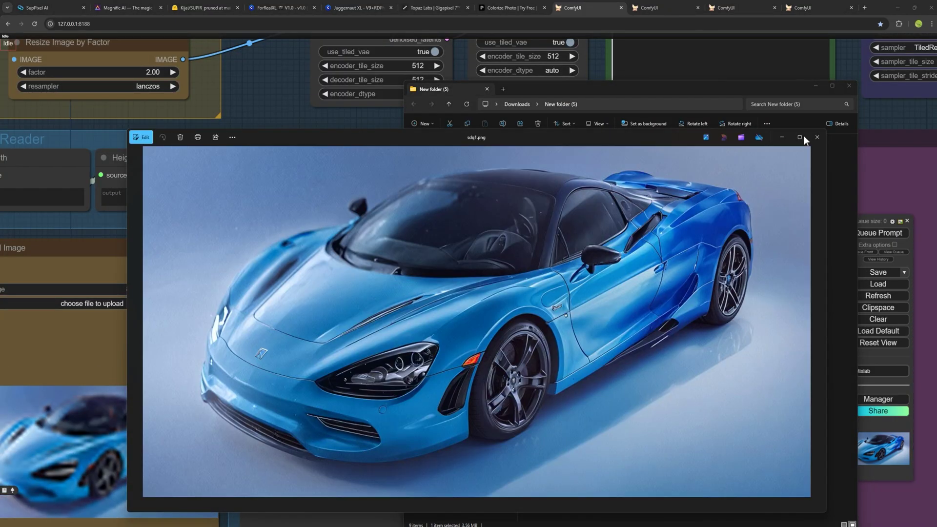
pyautogui.click(806, 134)
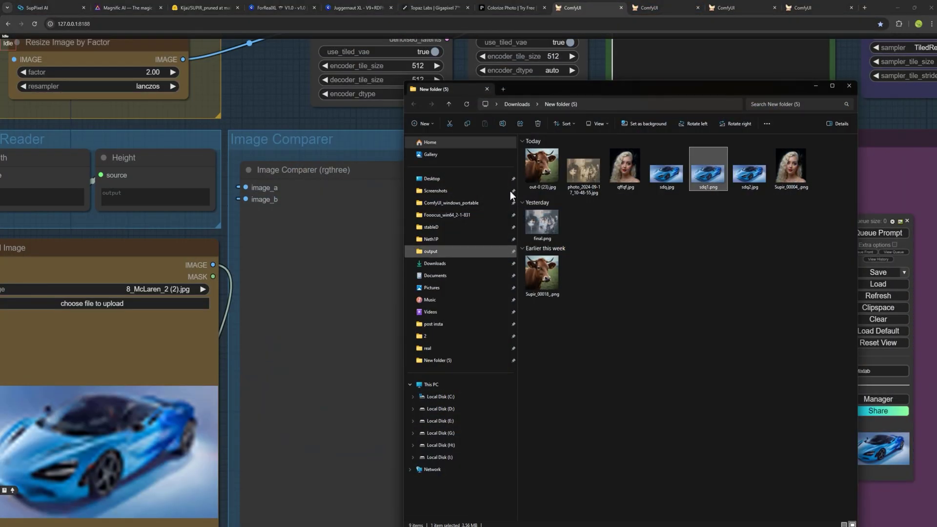
pyautogui.click(666, 7)
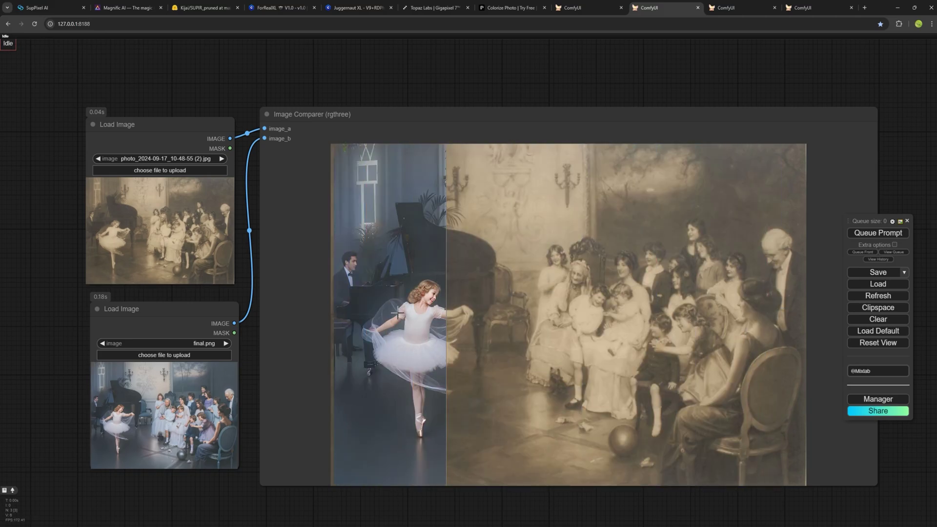
# - Zoom into the ballerina comparer, then move via the portrait workflow to the cow comparison
pyautogui.moveTo(248, 311); pyautogui.dragTo(209, 279)
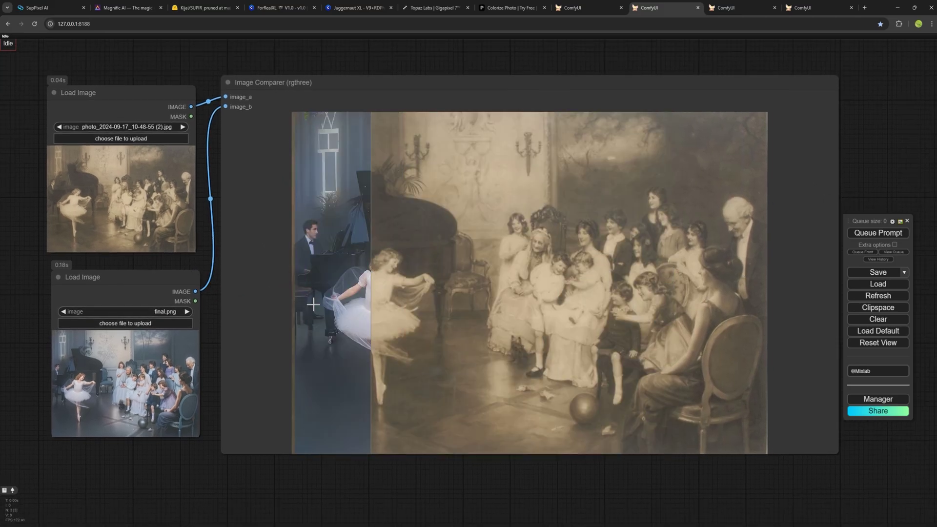
pyautogui.scroll(3, 364, 262)
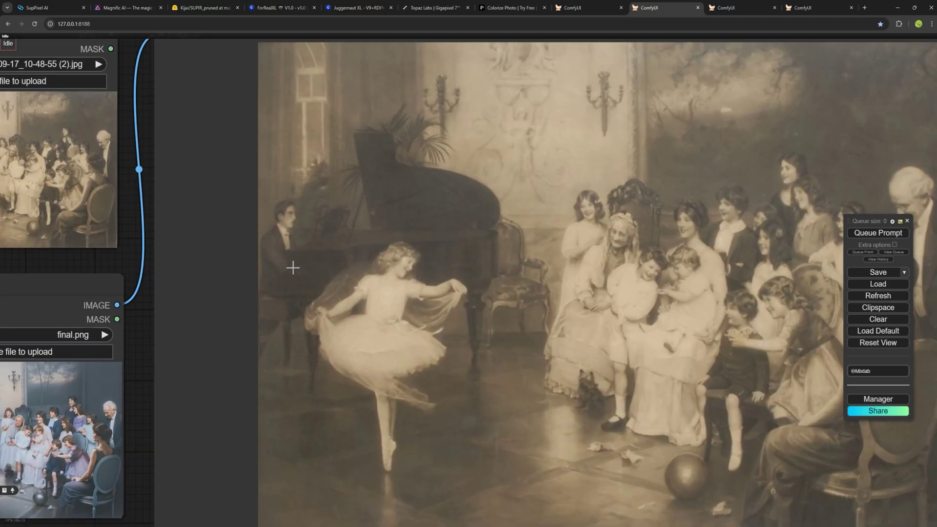
pyautogui.click(726, 8)
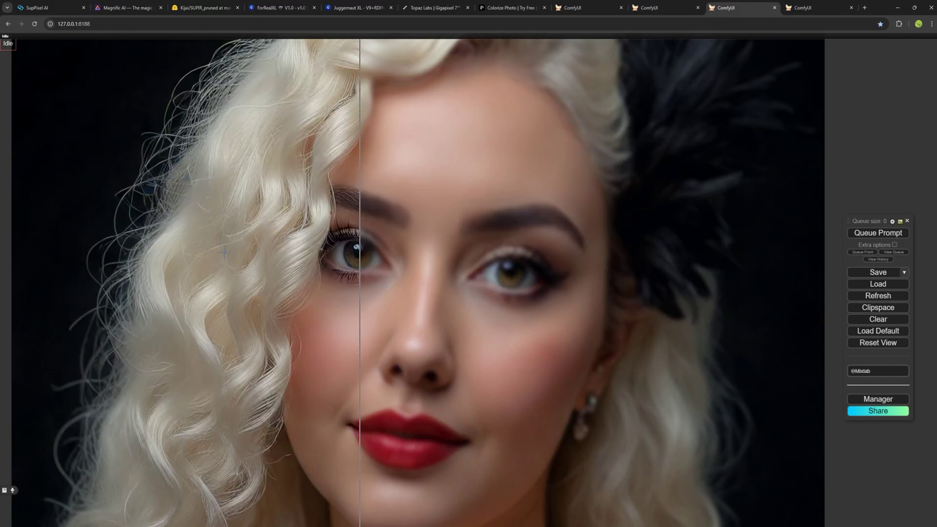
pyautogui.click(803, 7)
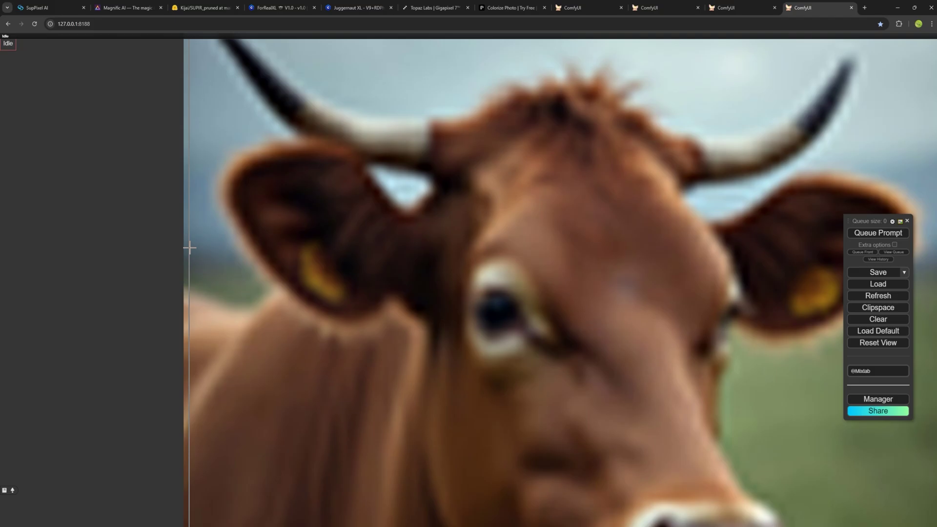